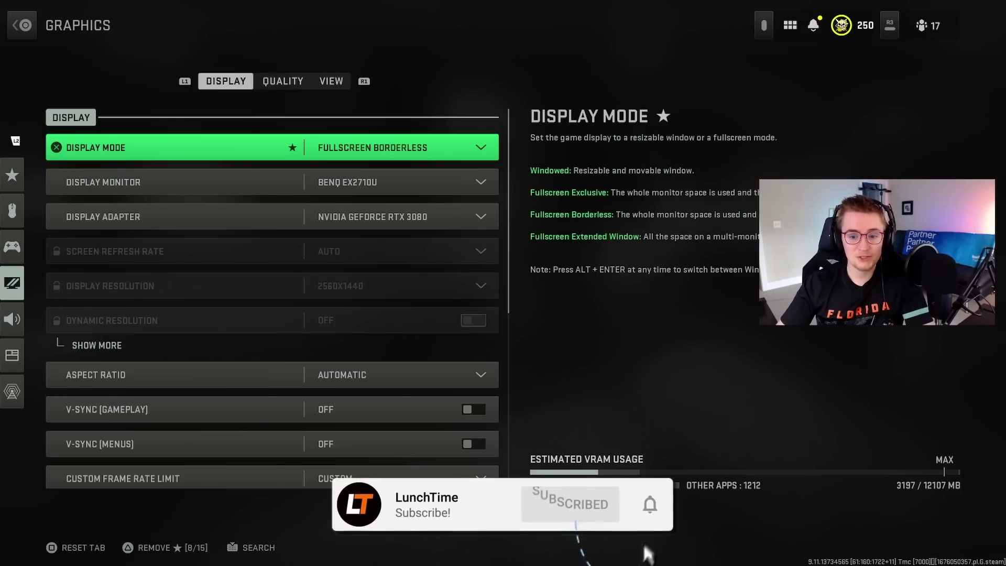
Examine the available Display Mode options in the display settings, keeping Fullscreen Borderless selected
key("Return")
key("Up")
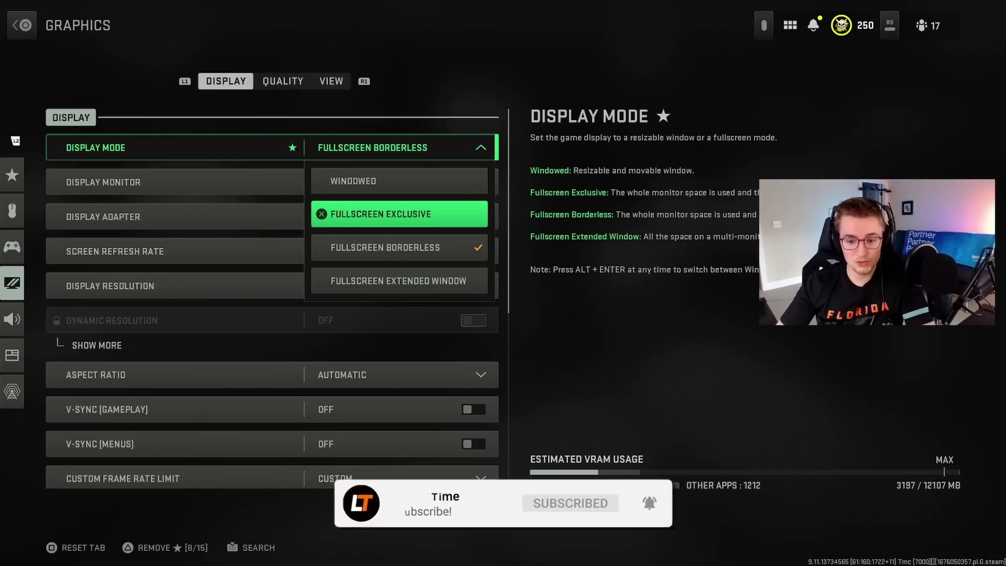
key("Escape")
key("Down")
key("Down")
key("Down")
key("Down")
key("Down")
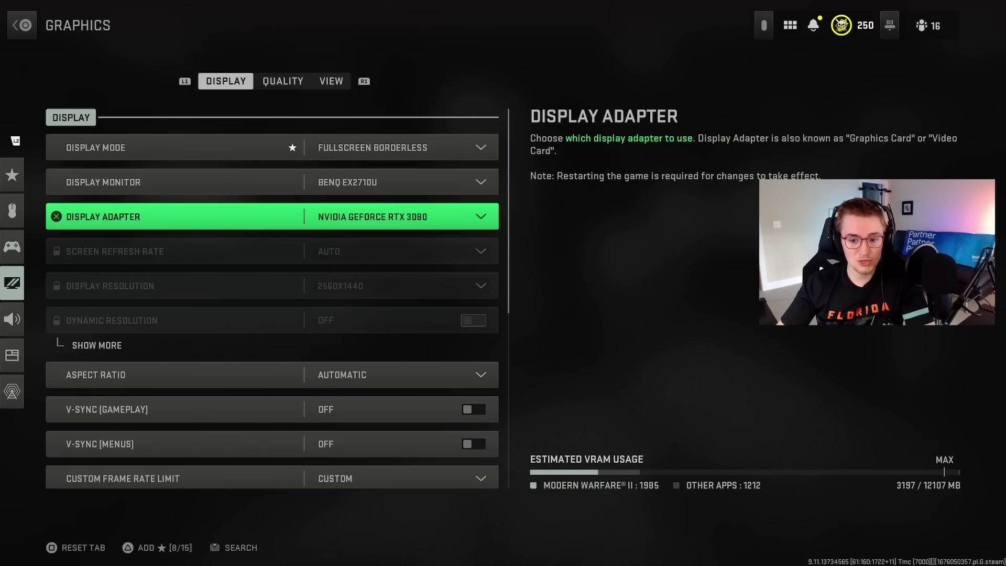
key("Up")
key("Up")
key("Up")
key("Up")
key("Up")
key("Return")
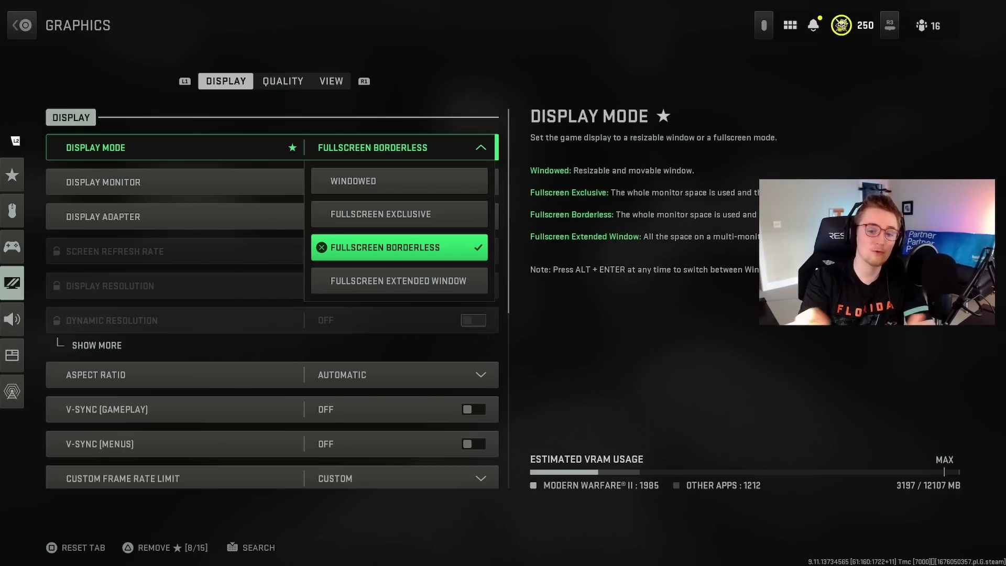
key("Escape")
Examine the display settings from the monitor and adapter through resolution, aspect ratio and V-Sync to the frame rate limit
key("Down")
key("Down")
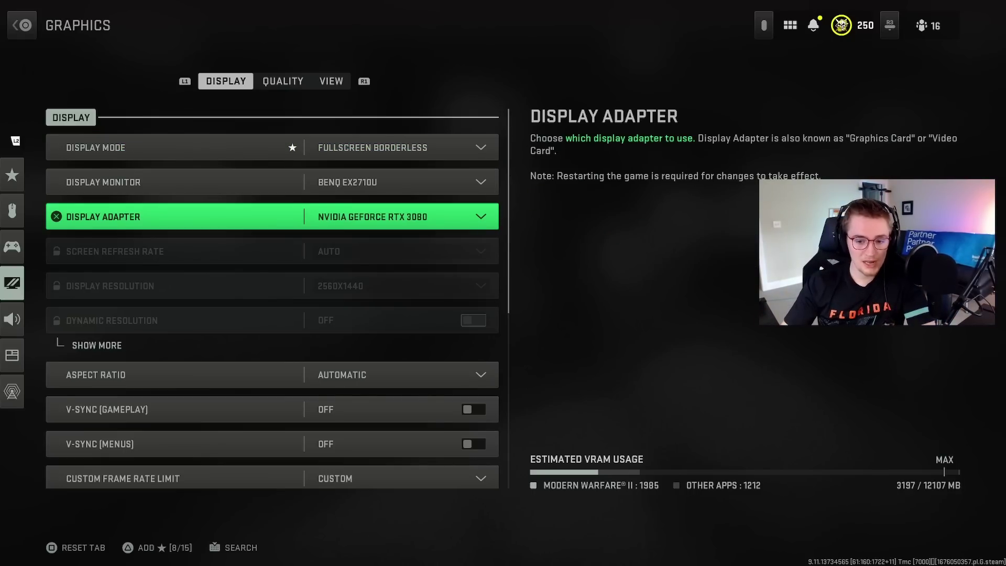
key("Down")
key("Down")
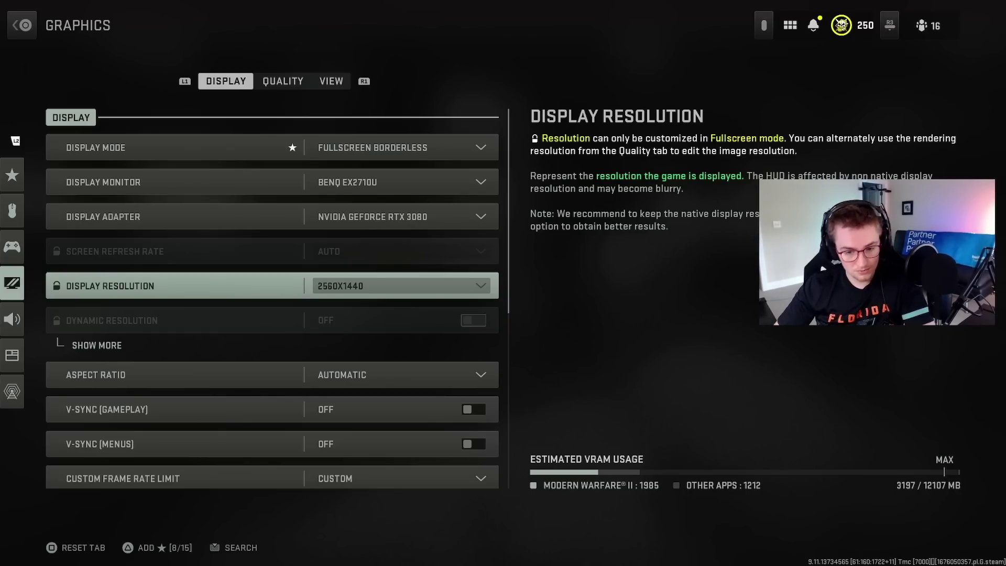
key("Down")
key("Down")
key("Down")
key("Down")
key("Down")
key("Down")
Expand the Custom Frame Rate Limit options and review the gameplay, menu and out-of-focus limits
key("space")
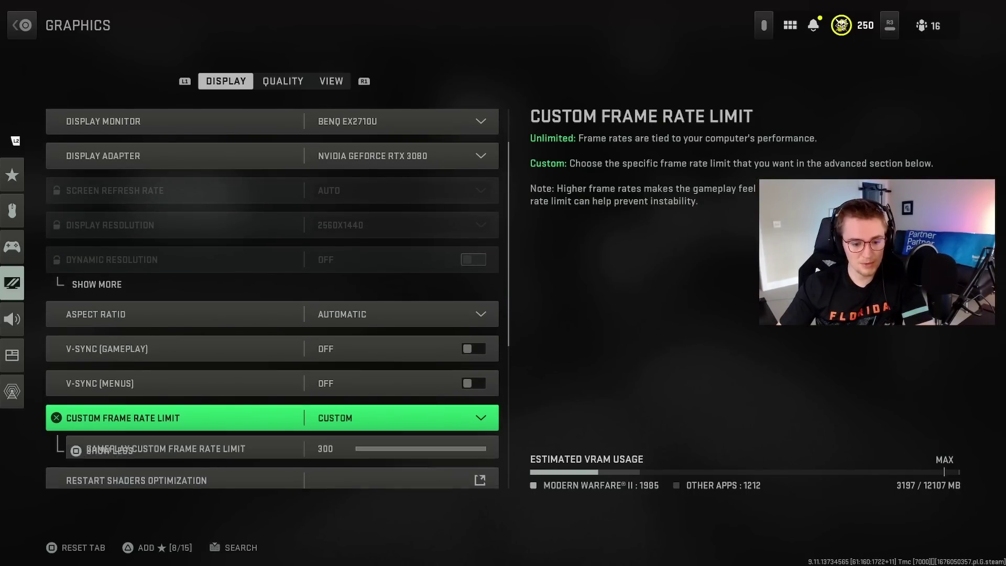
key("Down")
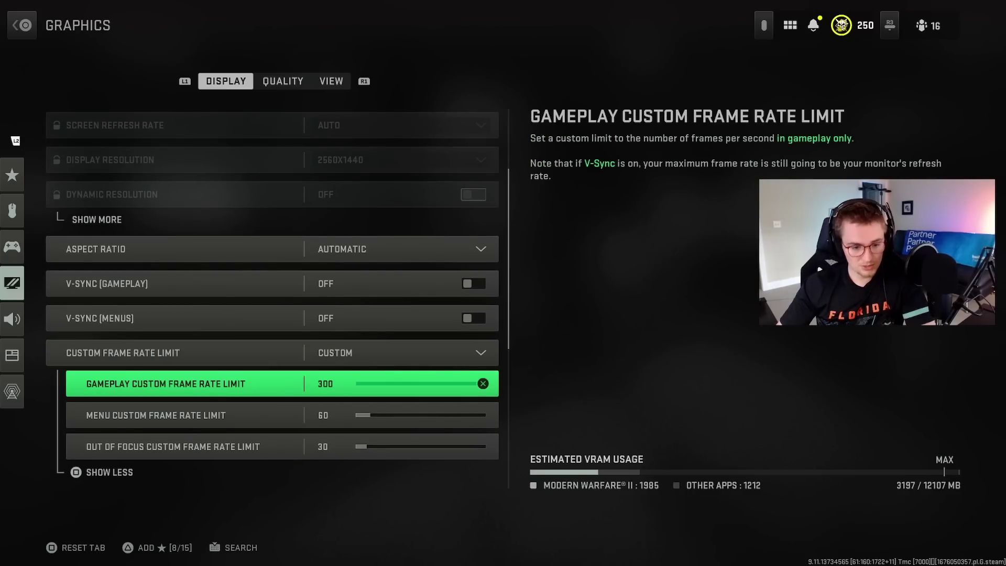
key("Down")
key("Down")
key("Up")
key("Up")
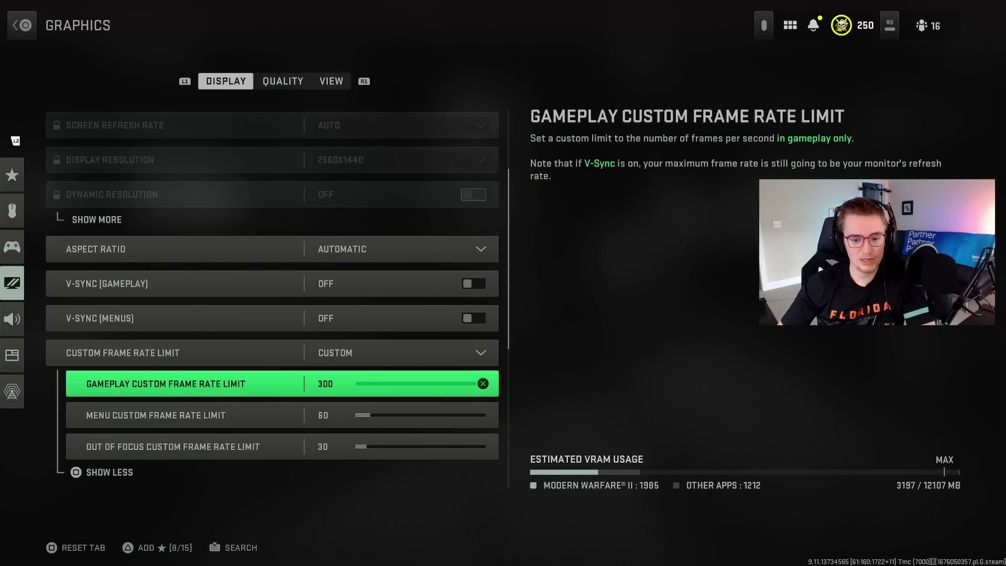
Collapse the frame rate limit options and examine the remaining display settings through High Dynamic Range (HDR)
key("space")
key("Down")
key("Down")
key("Down")
key("Down")
key("Down")
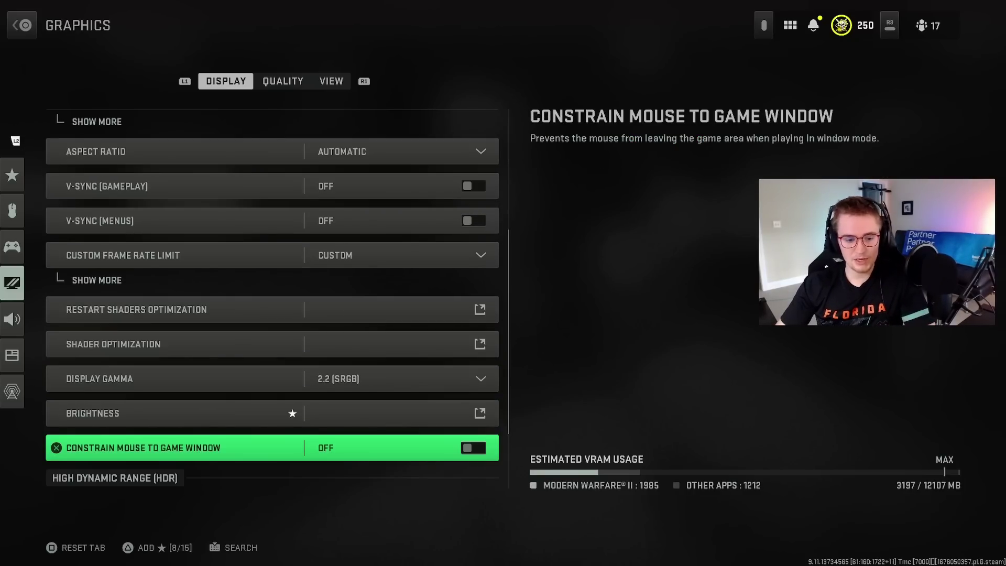
key("Down")
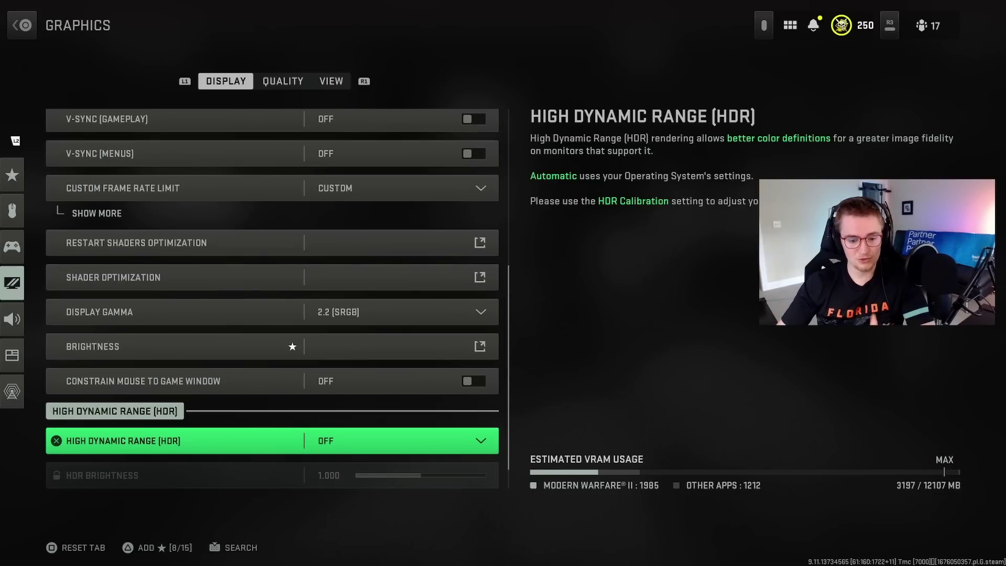
key("Down")
Open the graphics quality settings and examine Quality Presets, Render Resolution and Upscaling / Sharpening
key("e")
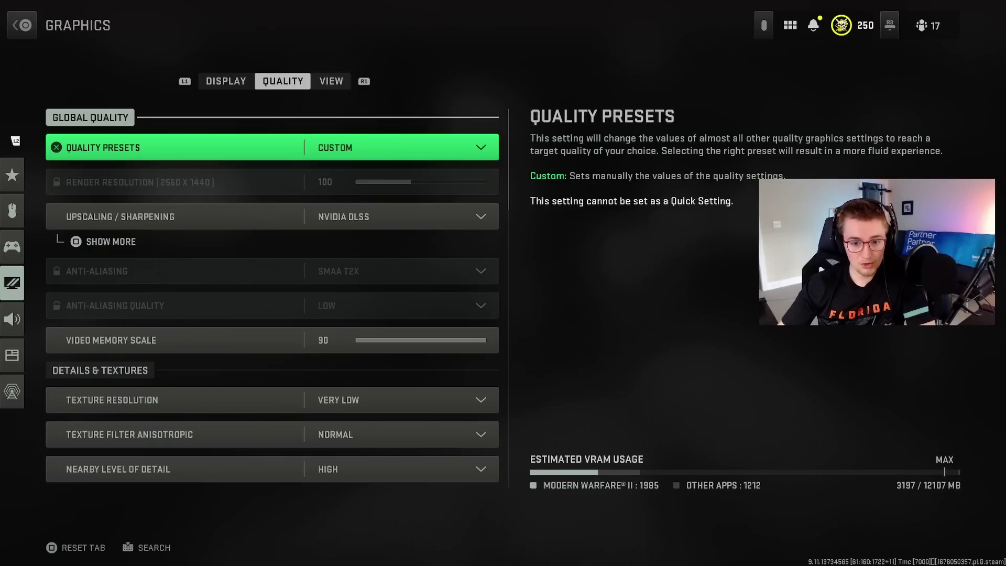
key("Down")
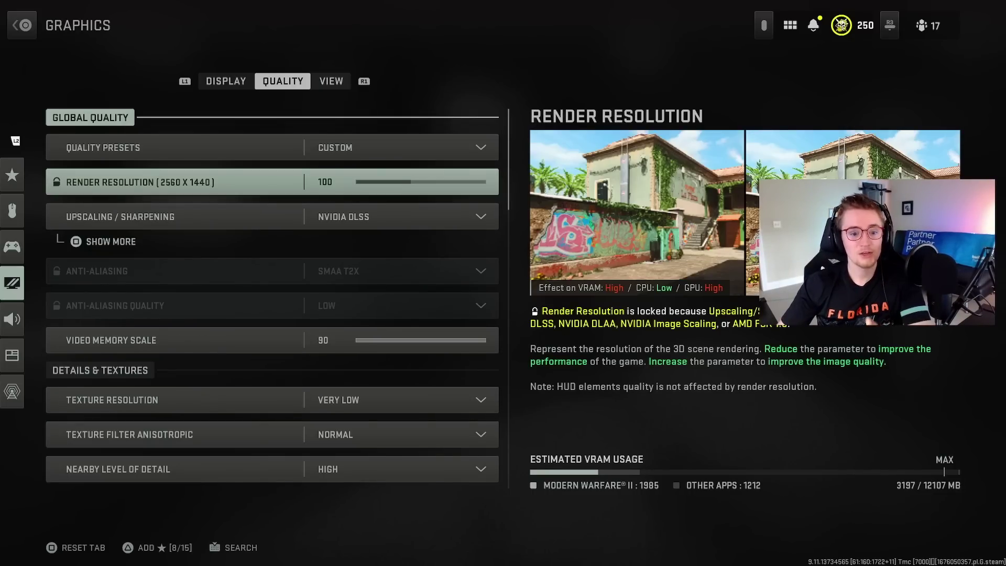
key("Down")
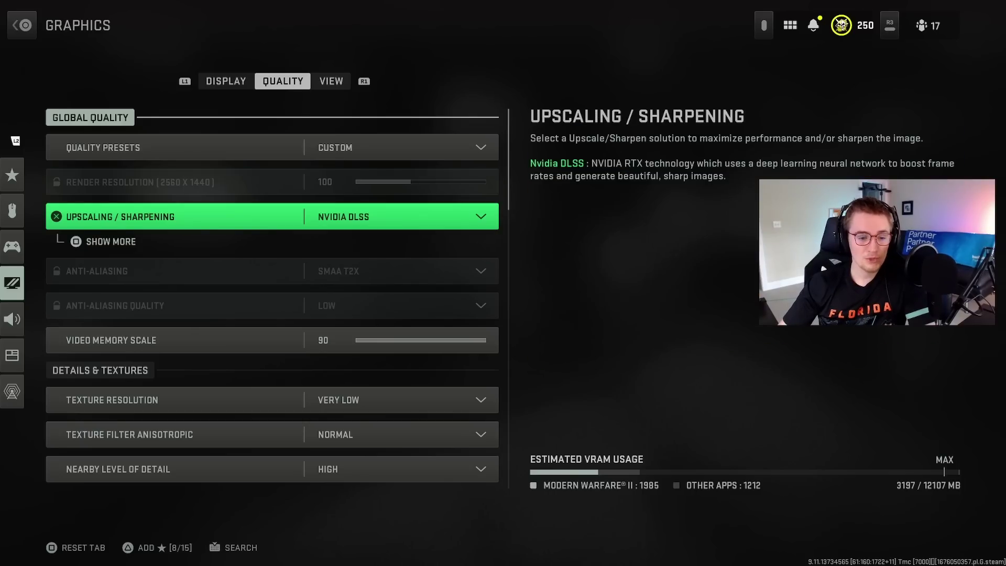
Switch Upscaling / Sharpening to FidelityFX CAS, check its strength setting, and collapse the extra options
key("Return")
key("Down")
key("Down")
key("Down")
key("Down")
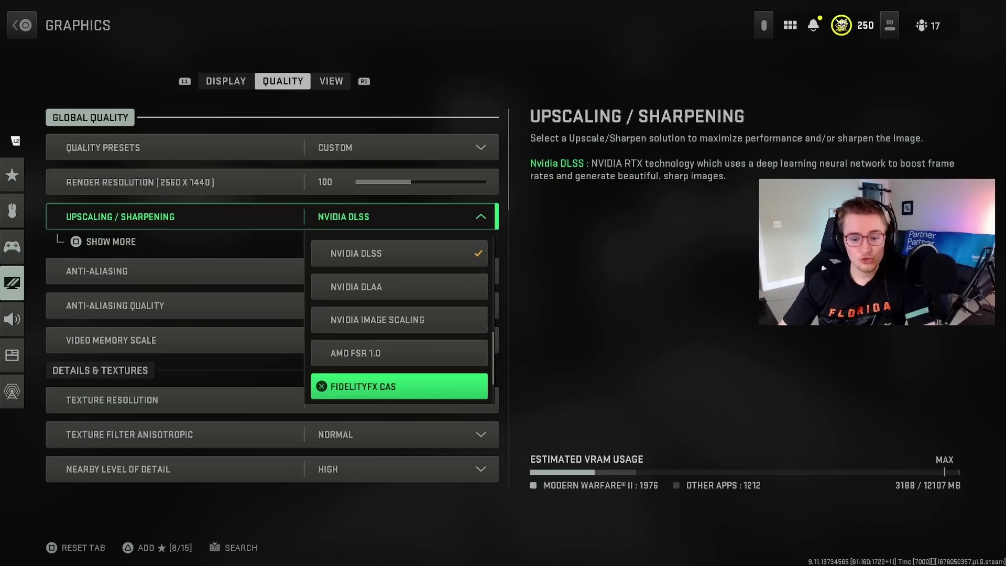
key("Return")
key("Down")
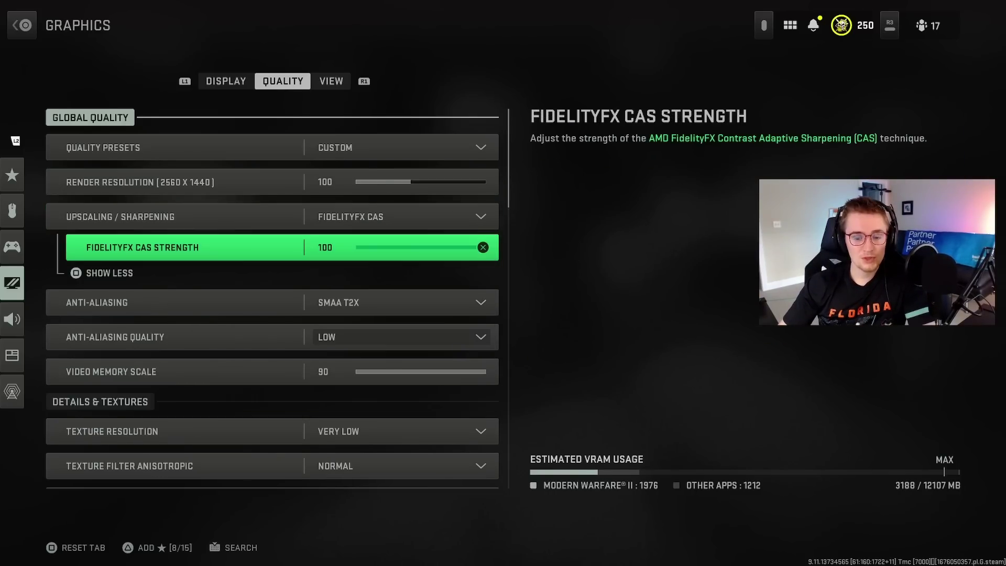
key("Up")
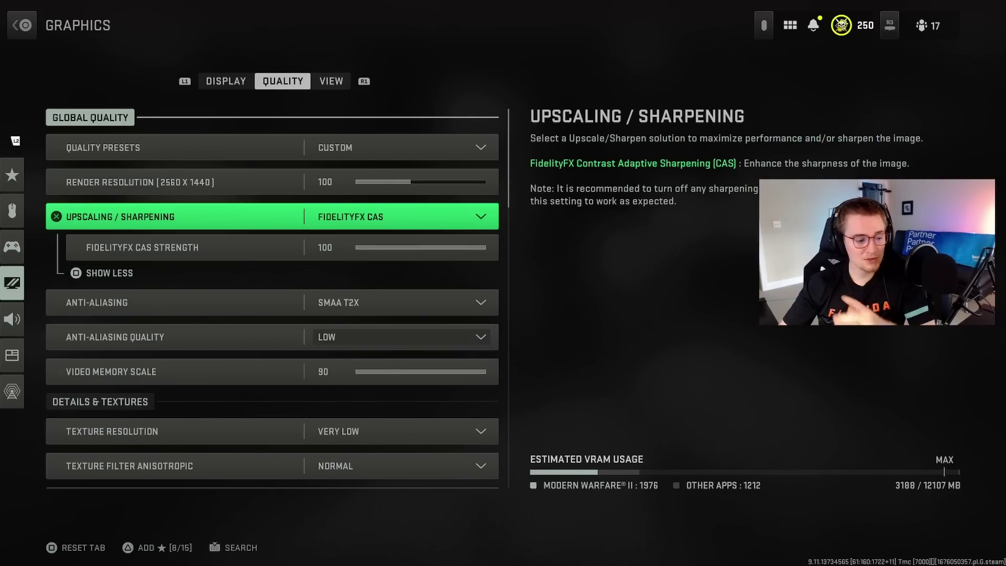
key("space")
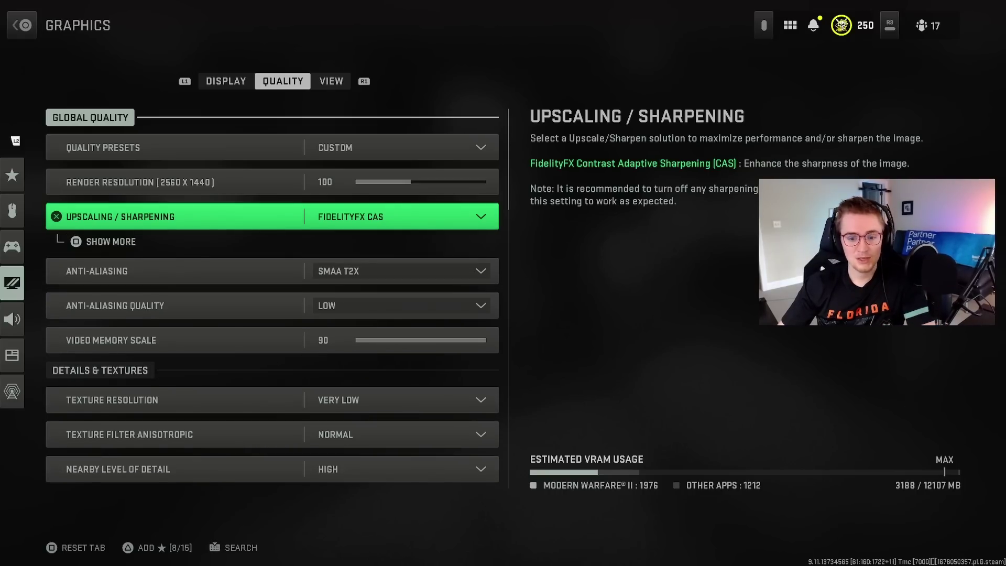
Set Upscaling / Sharpening to NVIDIA DLSS and expand its options to review the DLSS preset and sharpness
key("Return")
key("Up")
key("Up")
key("Up")
key("Up")
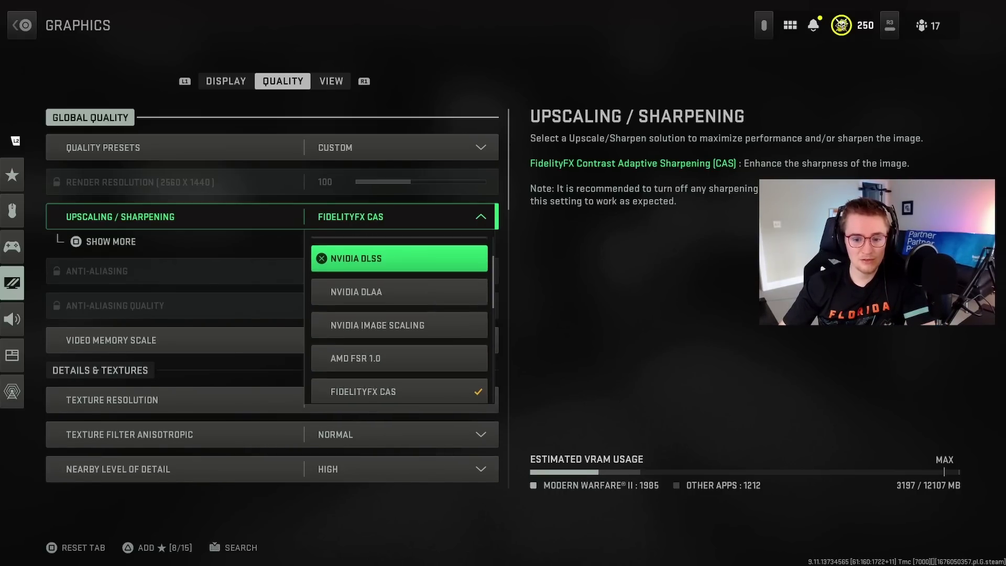
key("Return")
key("space")
key("Down")
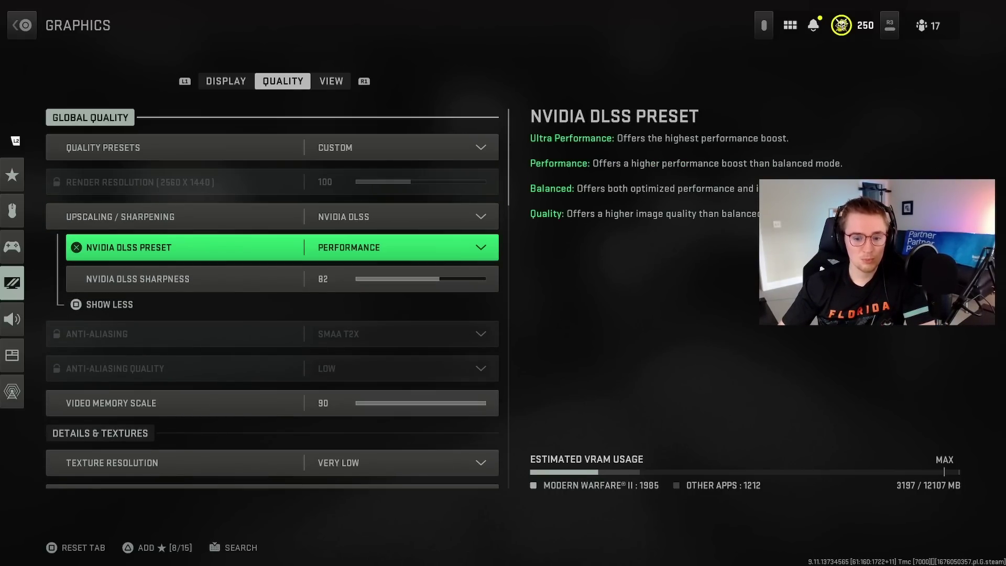
key("Down")
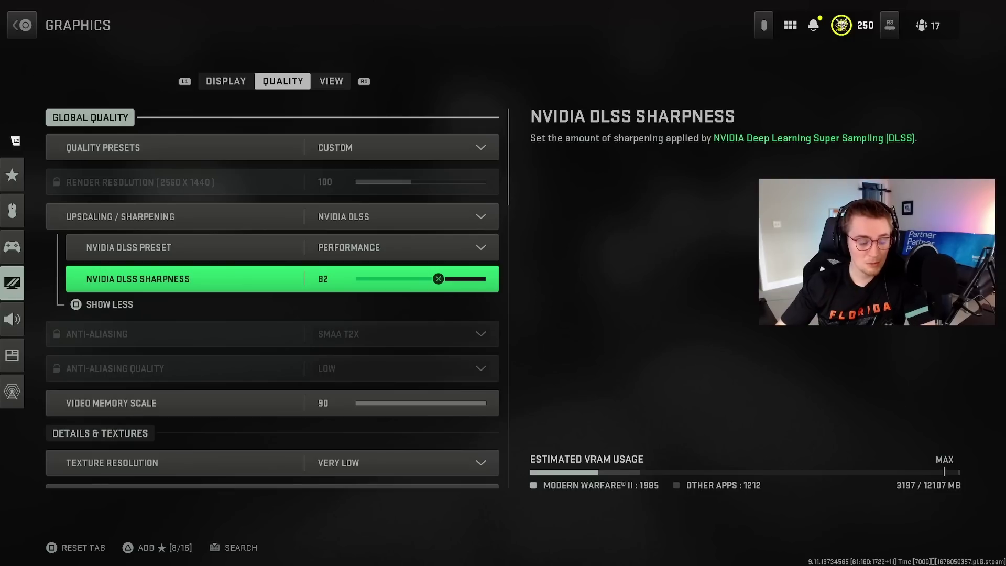
key("Up")
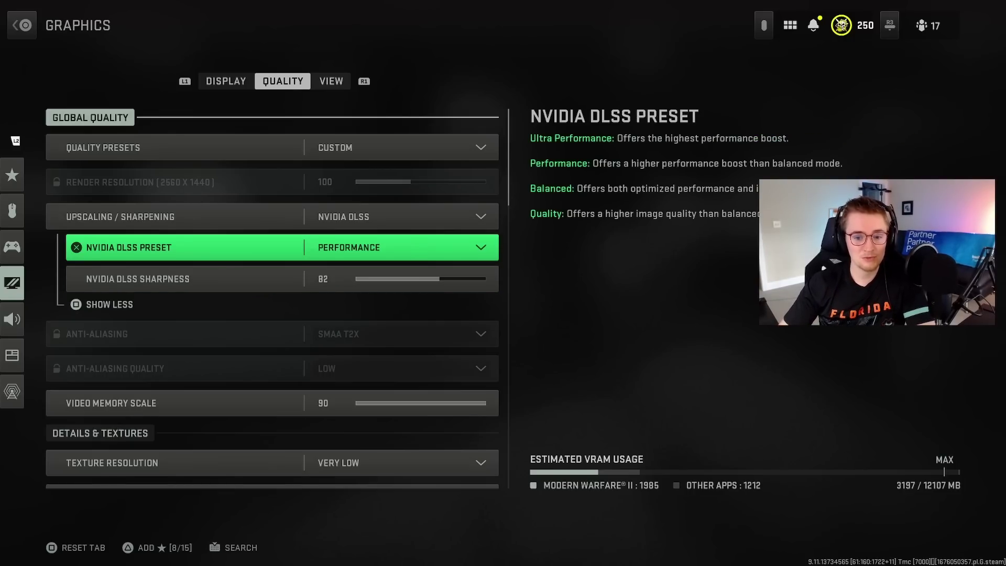
Look through the other Upscaling / Sharpening options, including FidelityFX CAS, and keep NVIDIA DLSS selected
key("Up")
key("Return")
key("Down")
key("Down")
key("Down")
key("Down")
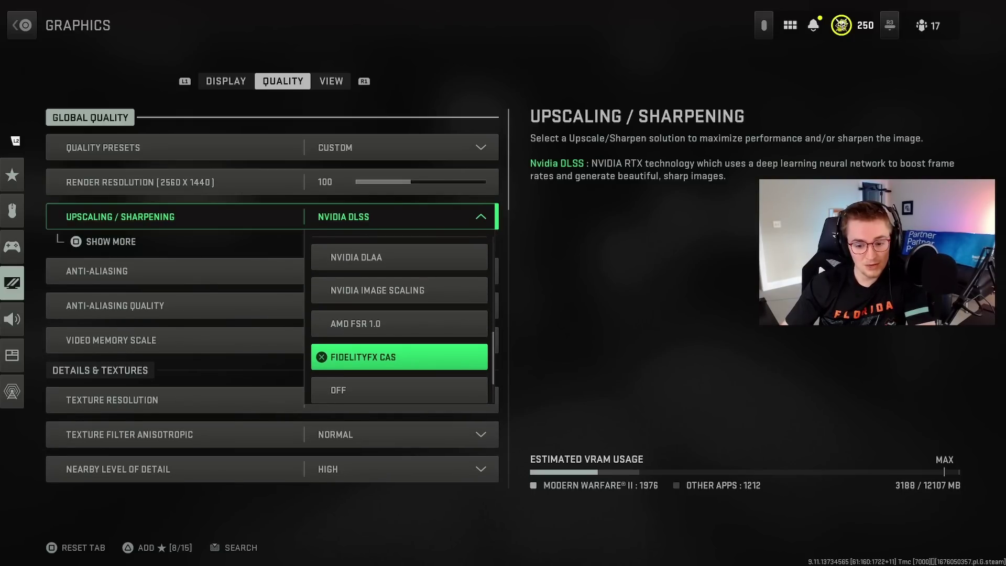
key("Up")
key("Up")
key("Up")
key("Up")
key("Return")
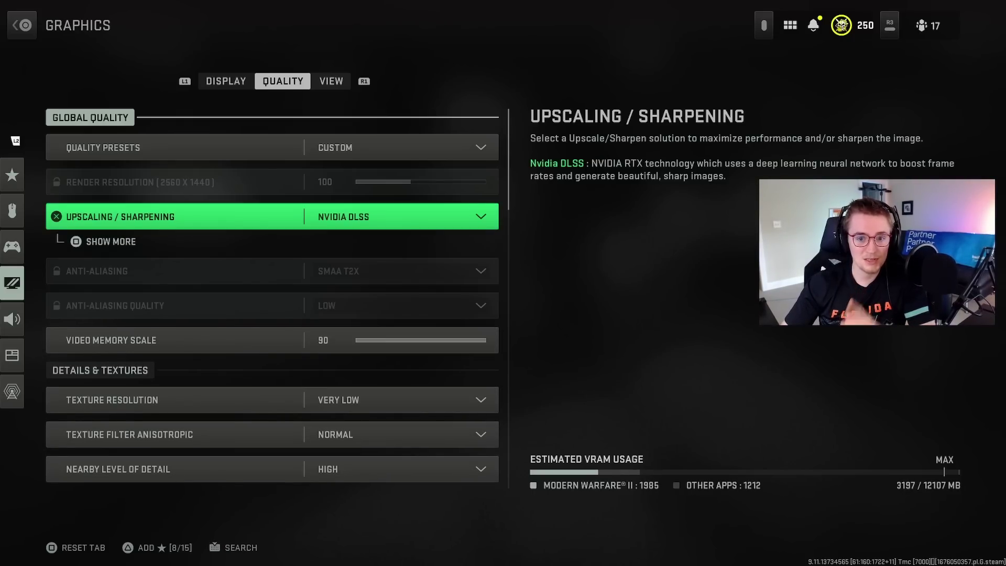
Examine the Video Memory Scale, texture, level of detail, Clutter Draw Distance and Particle Quality settings
key("Down")
key("Down")
key("Down")
key("Up")
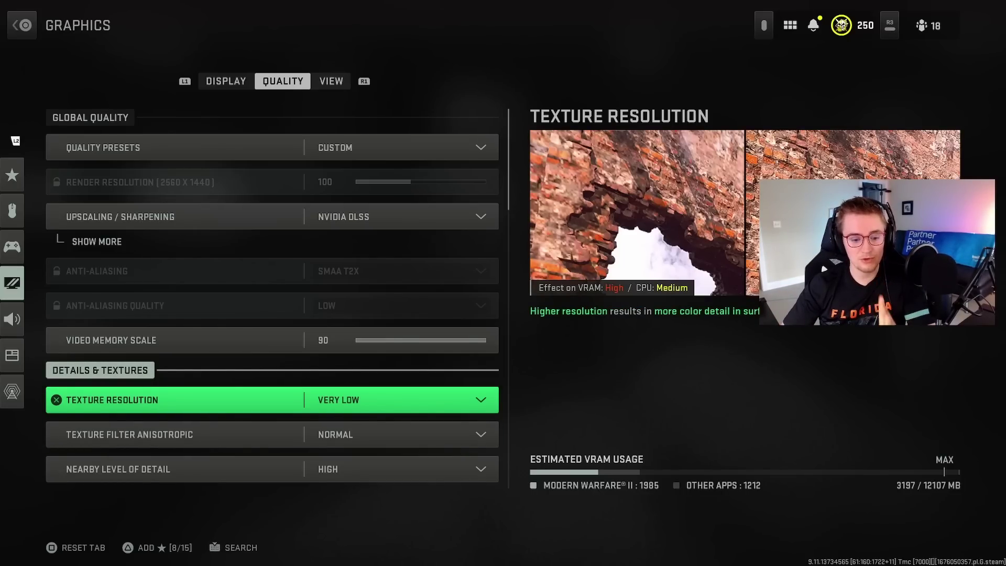
key("Down")
key("Down")
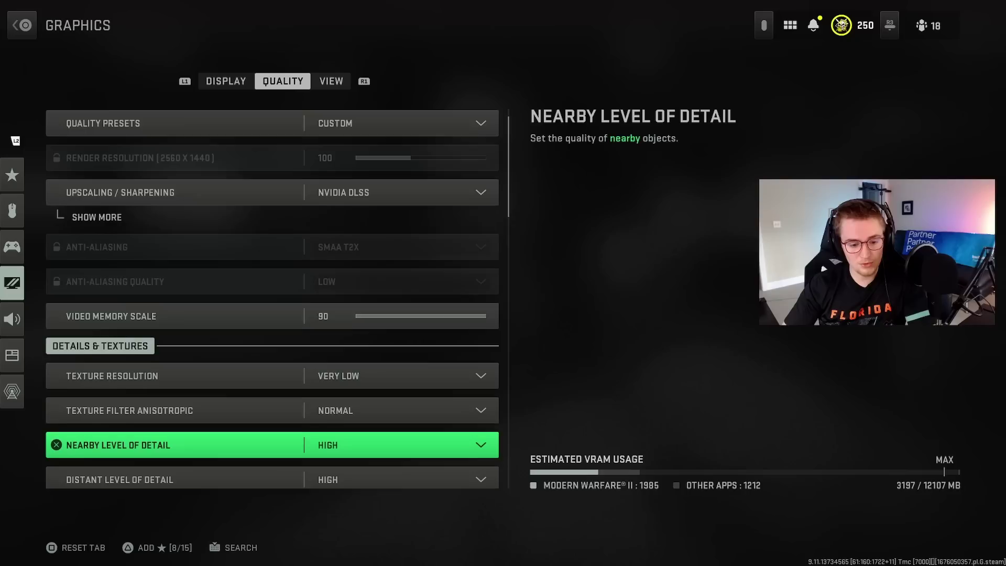
key("Down")
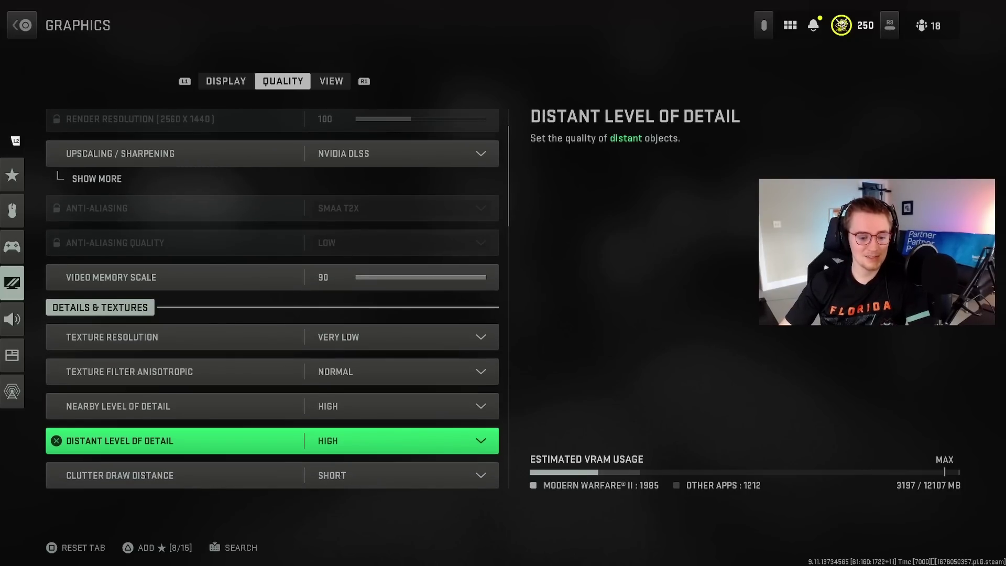
key("Down")
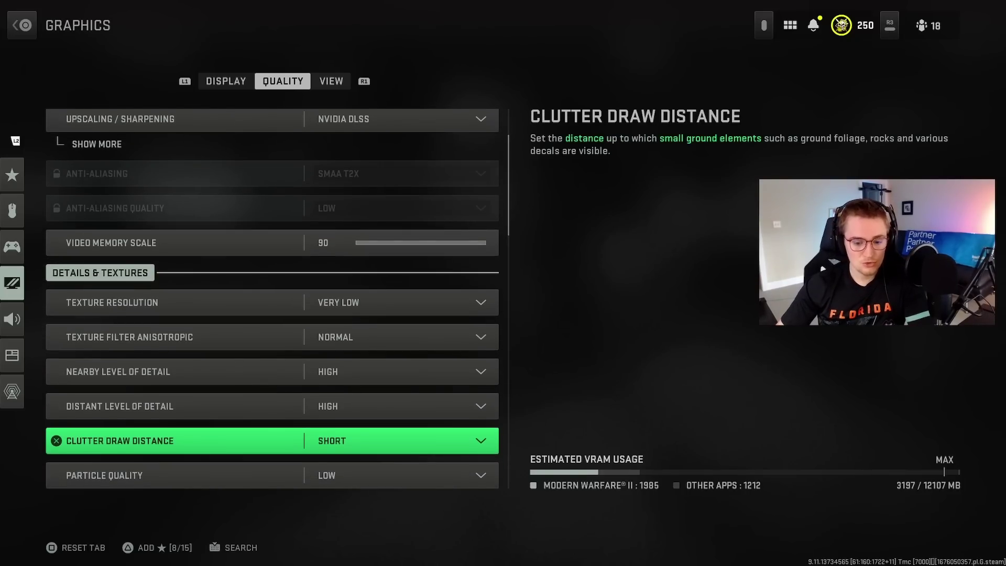
key("Down")
key("Down")
key("Up")
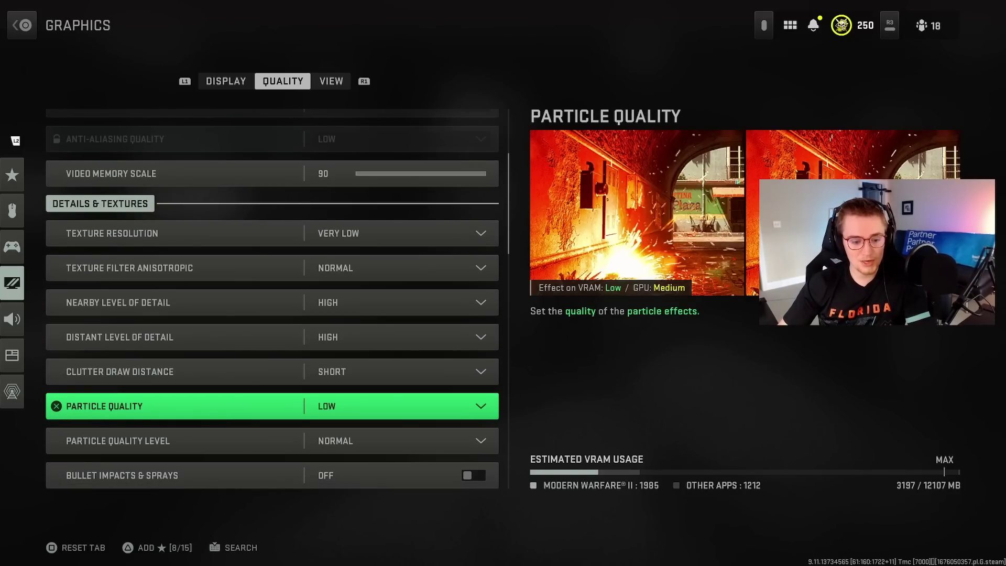
Examine the Particle Quality Level, bullet impact, persistent damage, Shader Quality, Tessellation and Terrain Memory settings
key("Down")
key("Down")
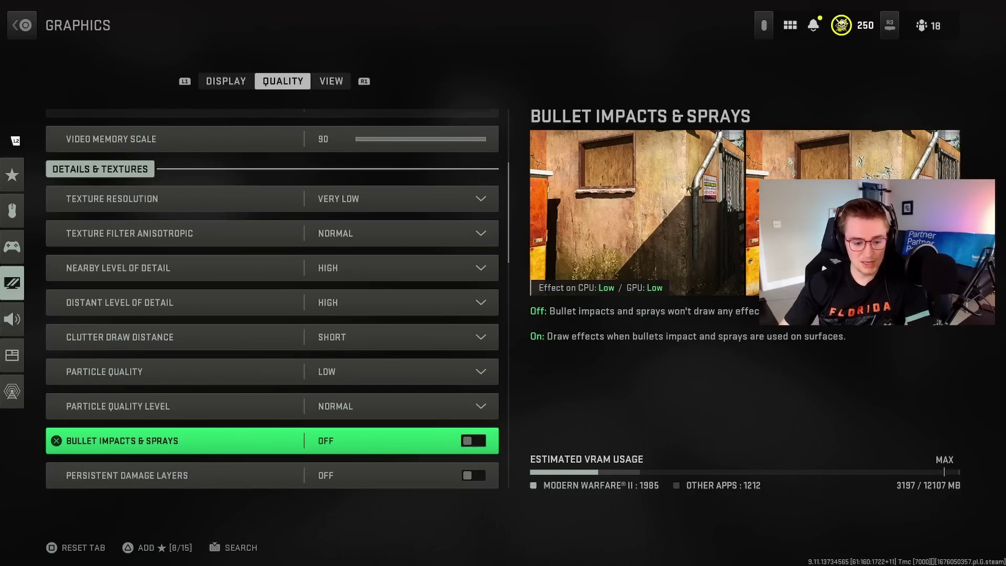
key("Down")
key("Down")
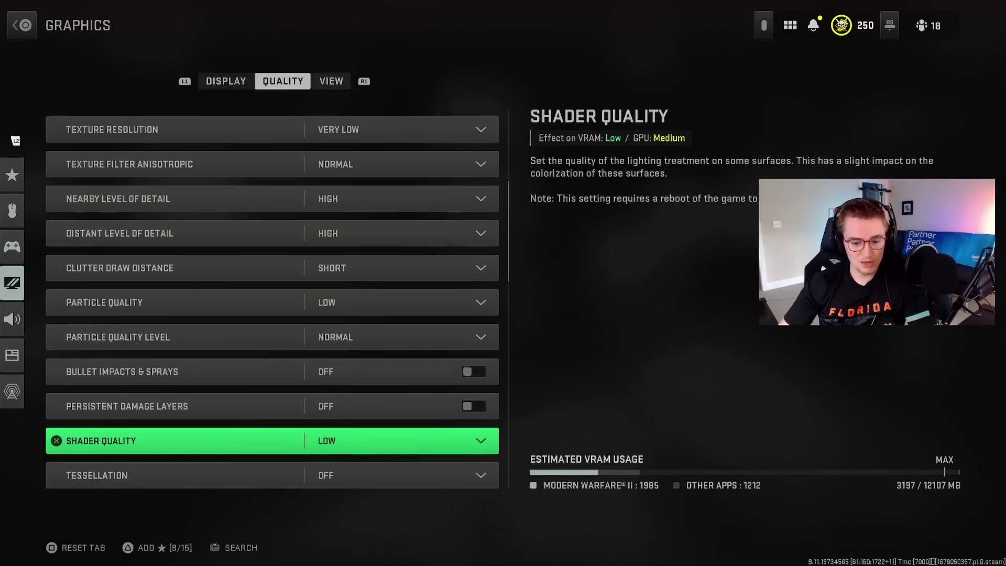
key("Down")
key("Down")
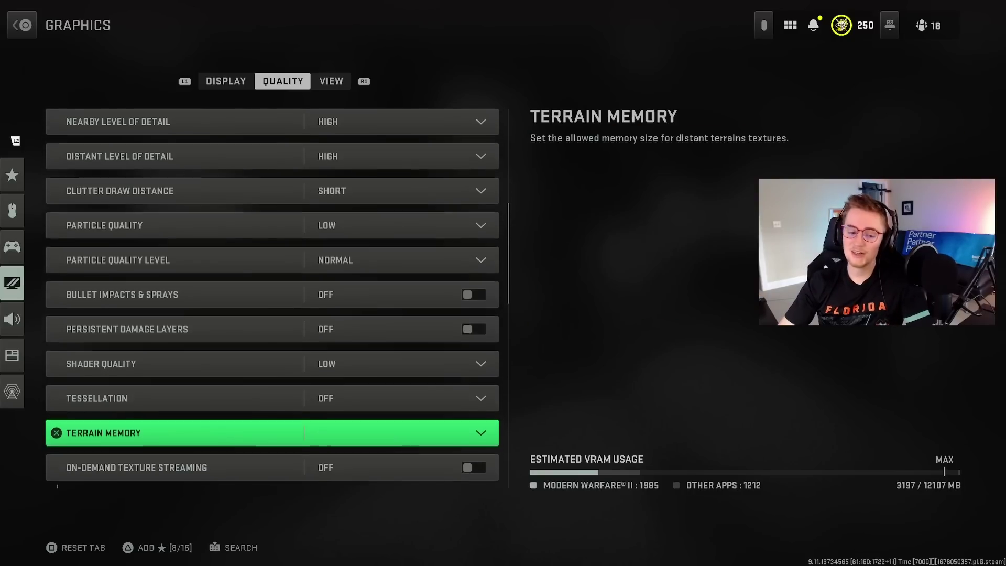
Examine the On-Demand Texture Streaming, Streaming Quality, Volumetric Quality, Deferred Physics Quality and Water Caustics settings
key("Down")
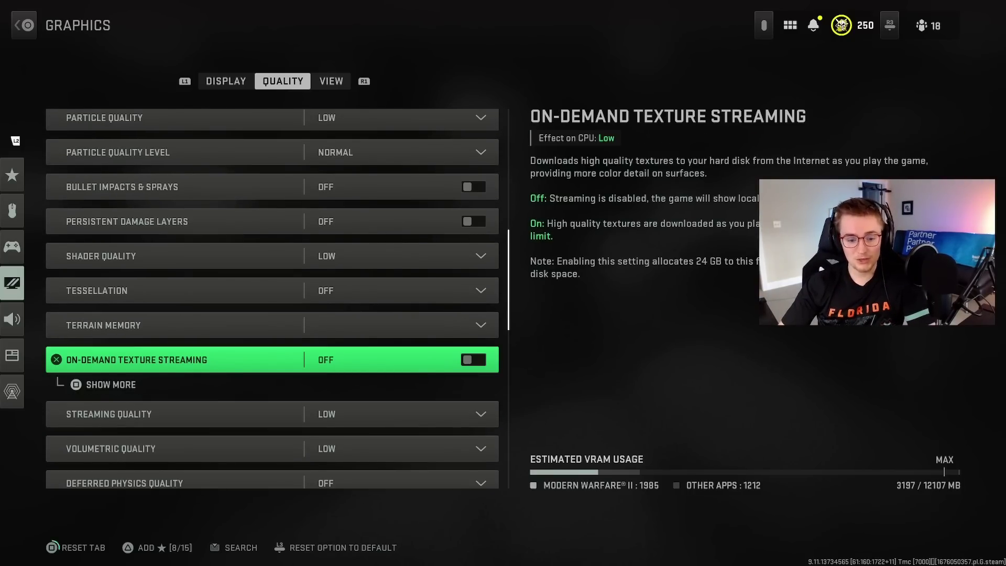
key("r")
key("r")
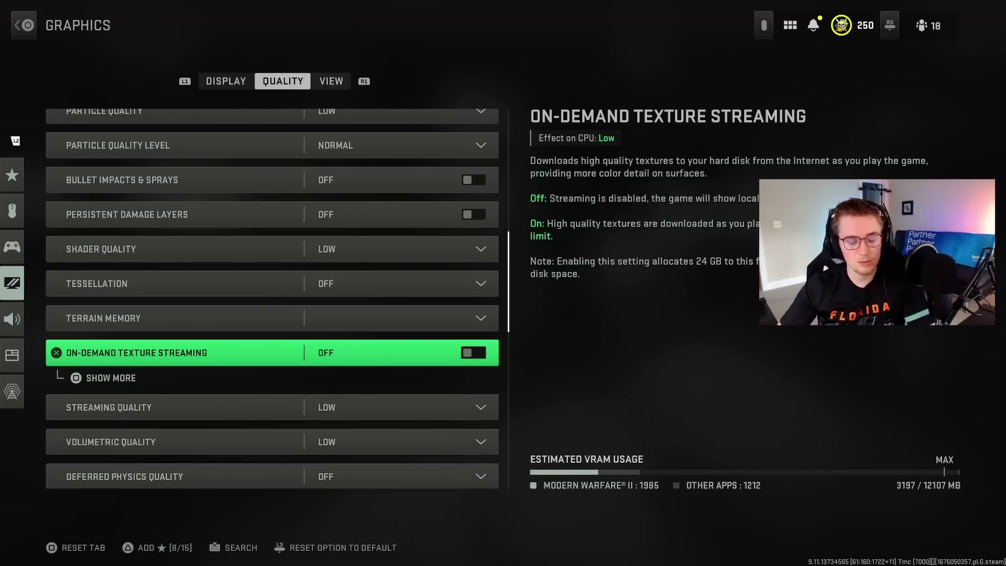
key("Down")
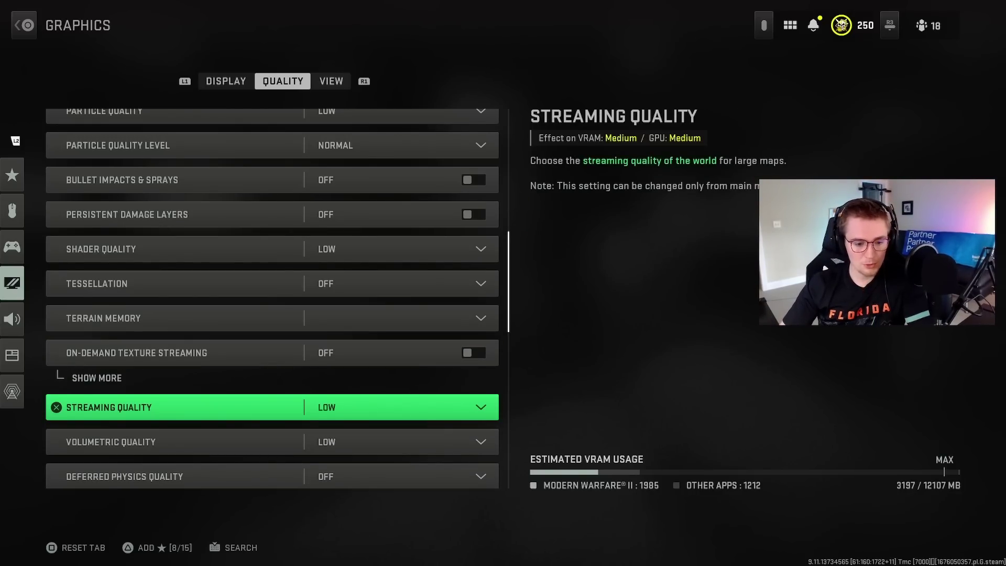
key("Down")
key("Down")
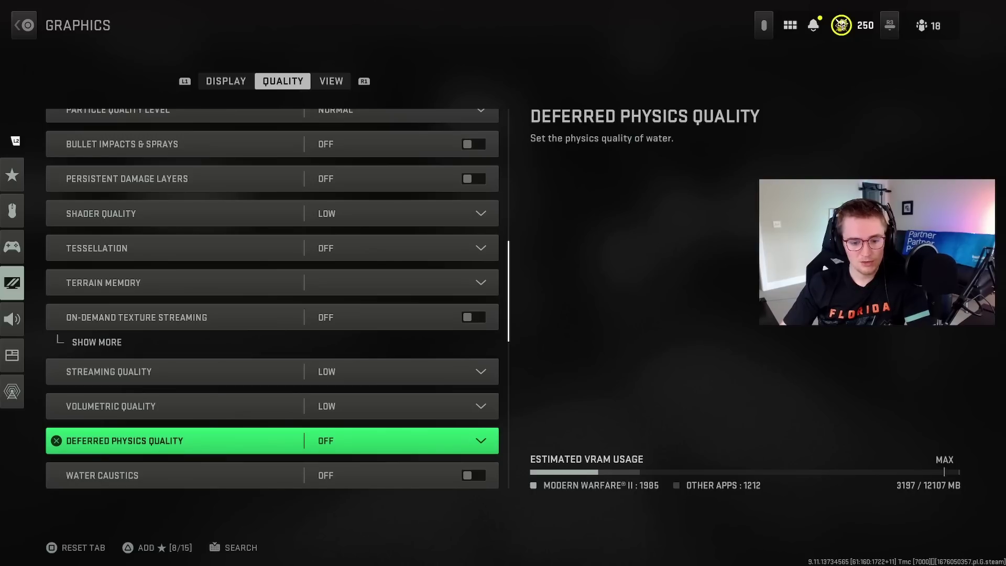
key("Down")
Review the shadow settings from Shadow Map Resolution through Spot Cache, and the Particle Lighting setting
key("Down")
key("Down")
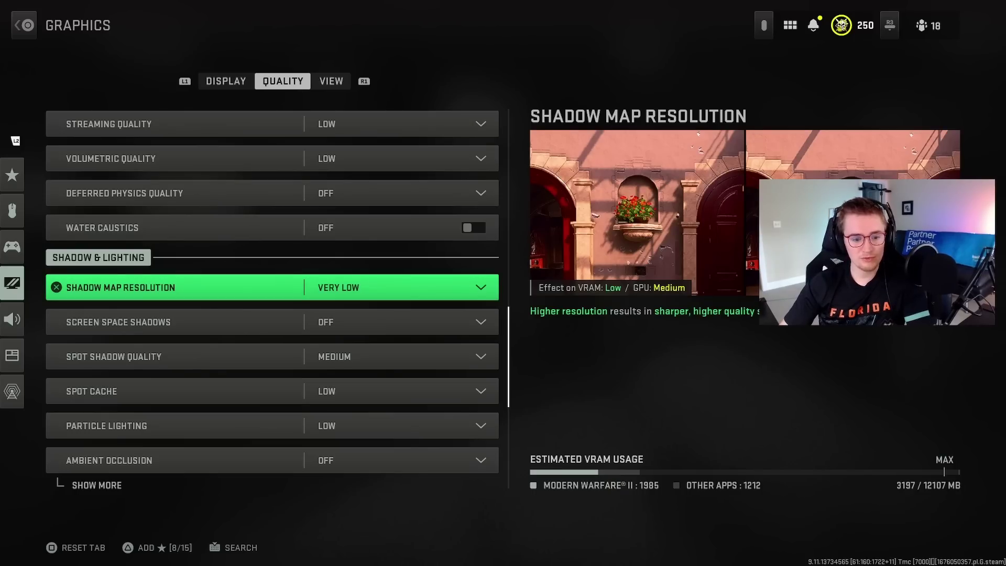
key("Down")
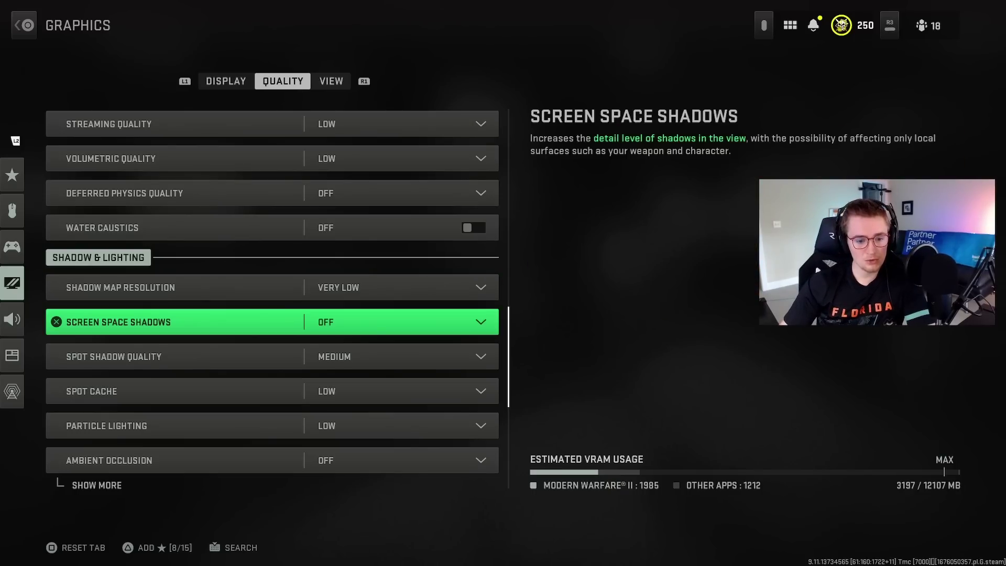
key("Down")
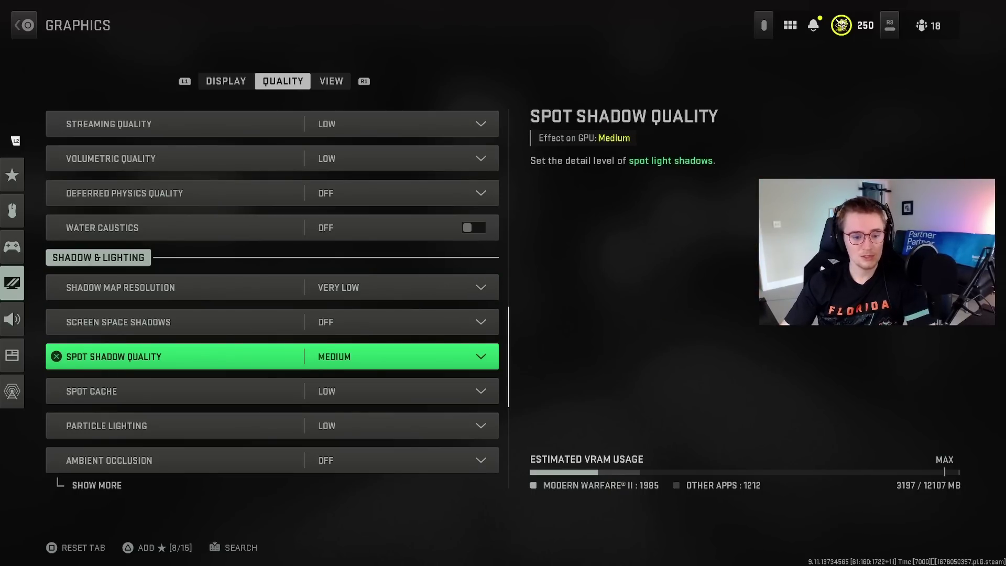
key("Down")
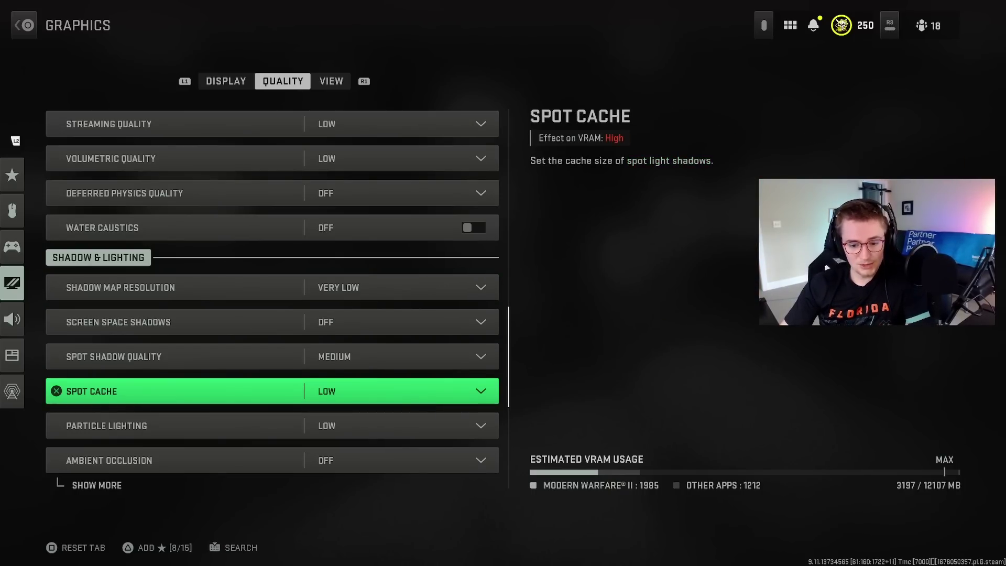
key("Down")
Check the extra Ambient Occlusion options, collapse them, and review the reflection and Weather Grid Volumes settings
key("Down")
key("space")
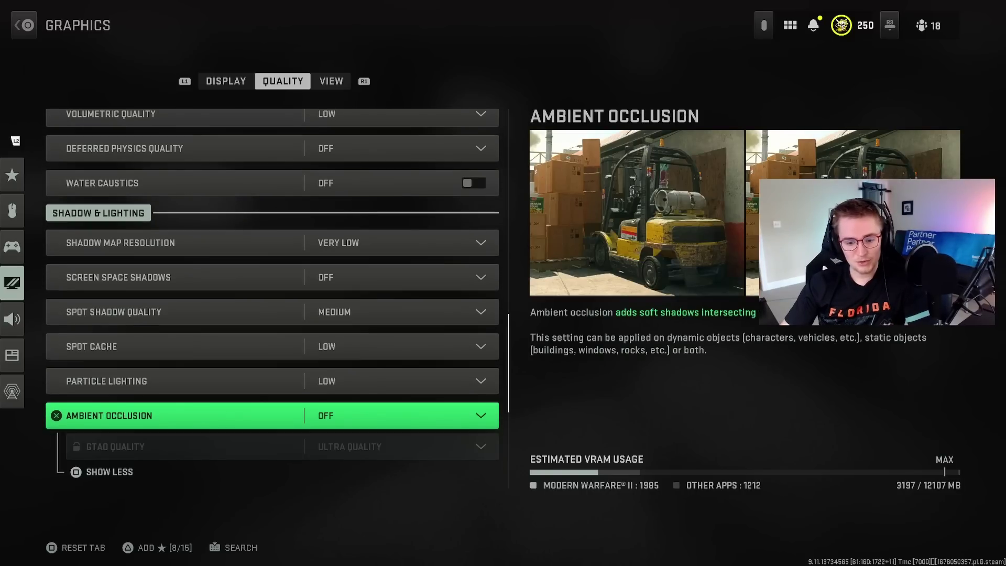
key("space")
key("Down")
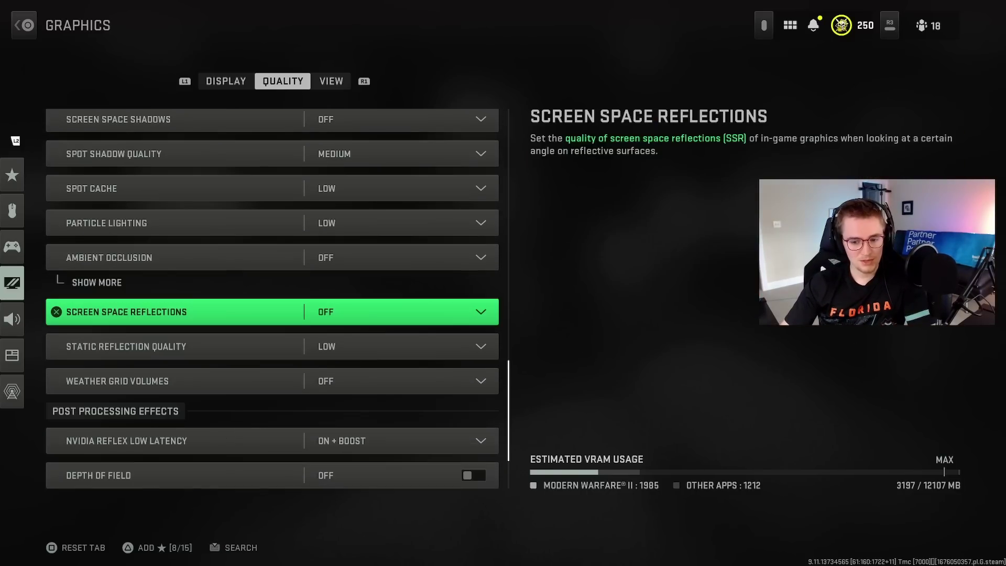
key("Down")
key("Down")
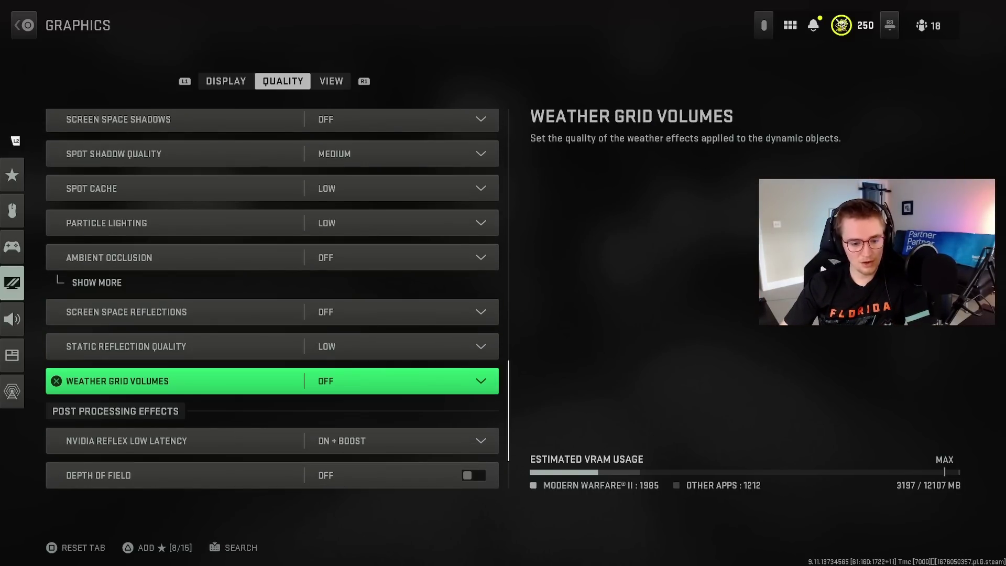
Look through the NVIDIA Reflex Low Latency options and keep On + Boost selected
key("Down")
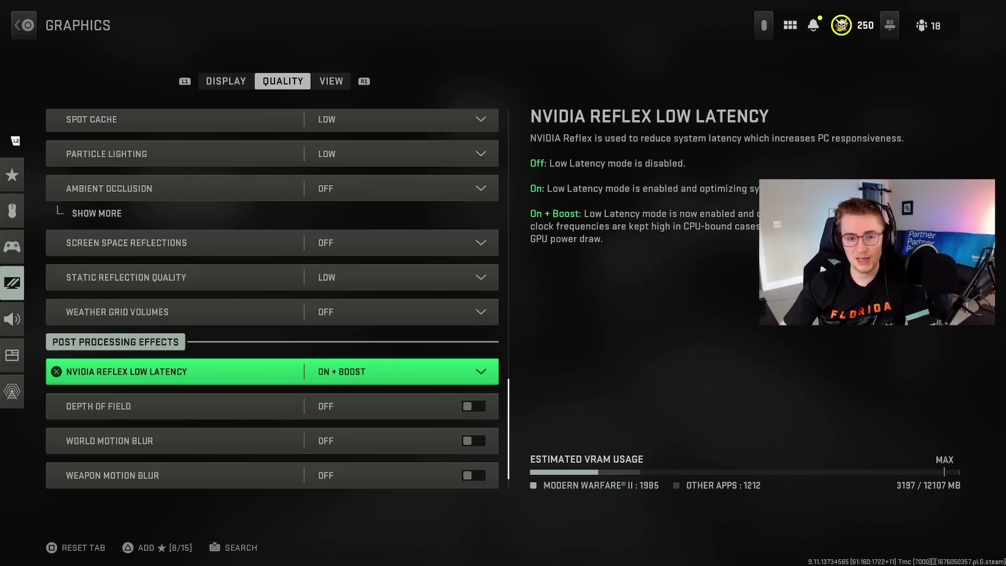
key("Return")
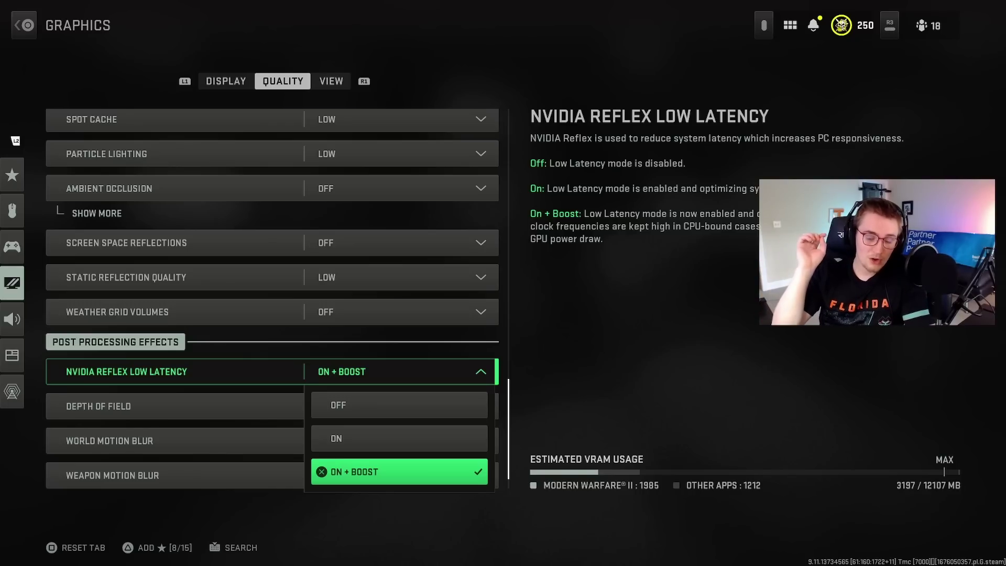
key("Up")
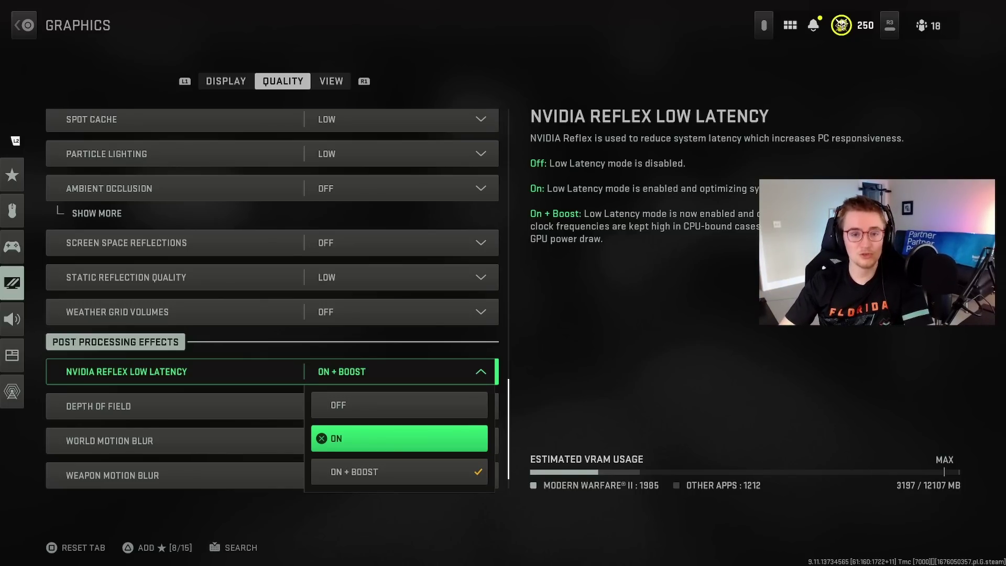
key("Escape")
Review the Depth of Field, World Motion Blur, Weapon Motion Blur and Film Grain settings
key("Down")
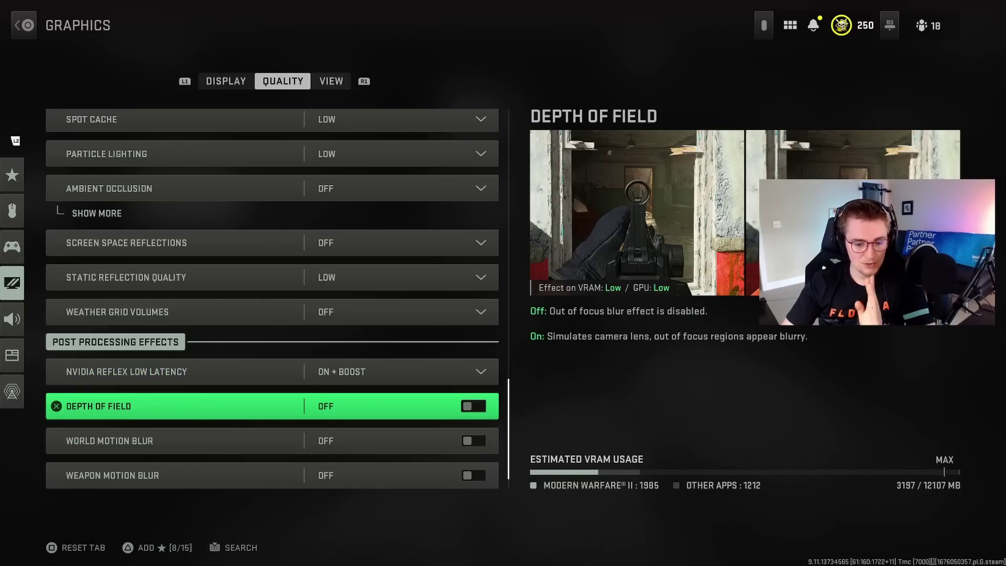
key("Down")
key("Down")
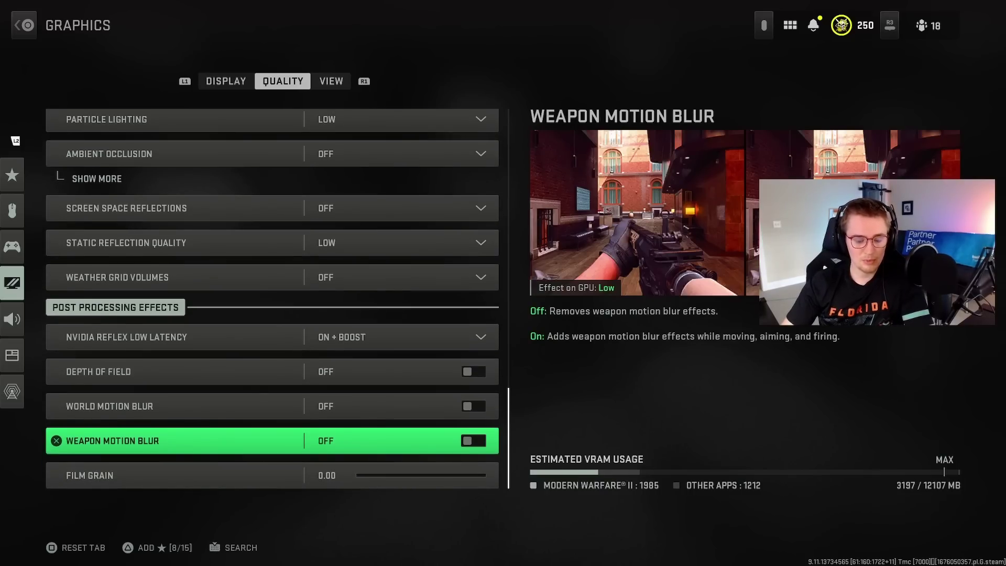
key("Down")
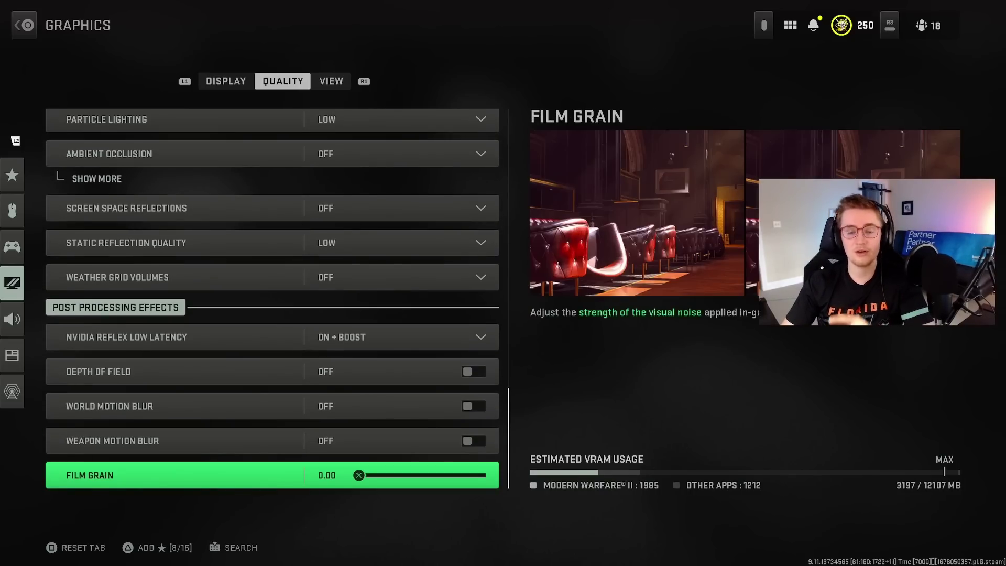
Open the View graphics settings and examine the general, ADS, weapon, 3rd person and vehicle field of view values
key("e")
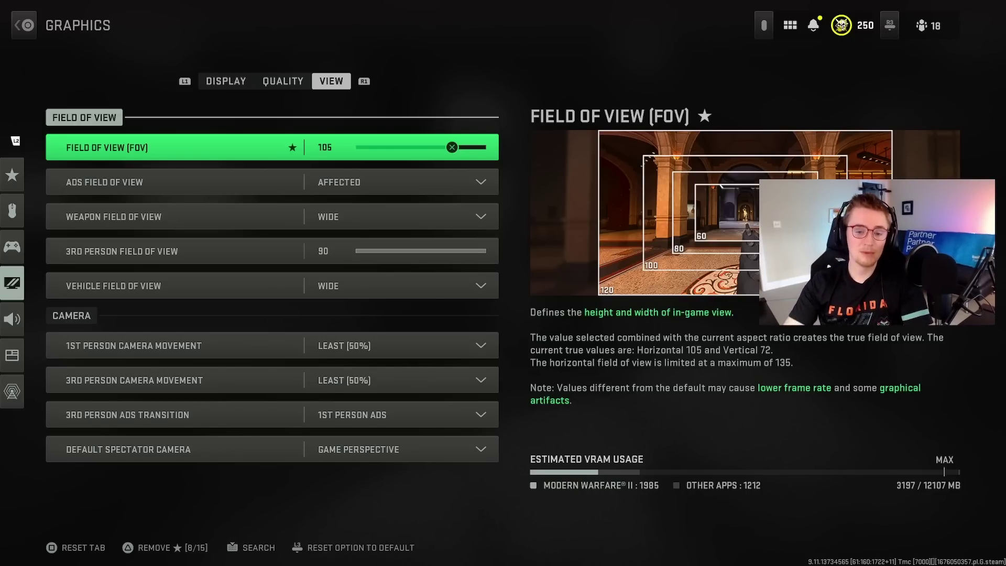
key("Down")
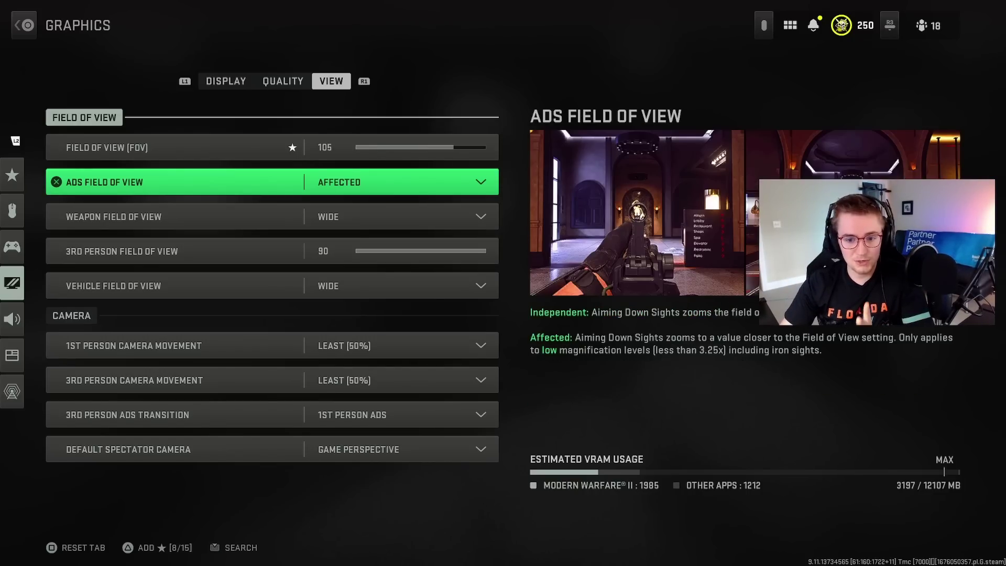
key("Down")
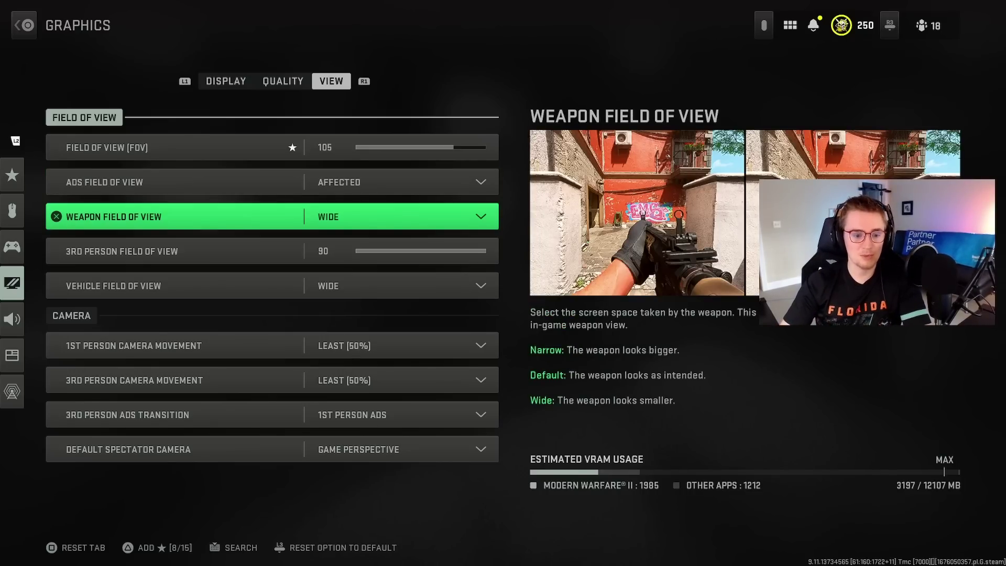
key("Down")
key("Down")
key("Up")
key("Down")
key("Up")
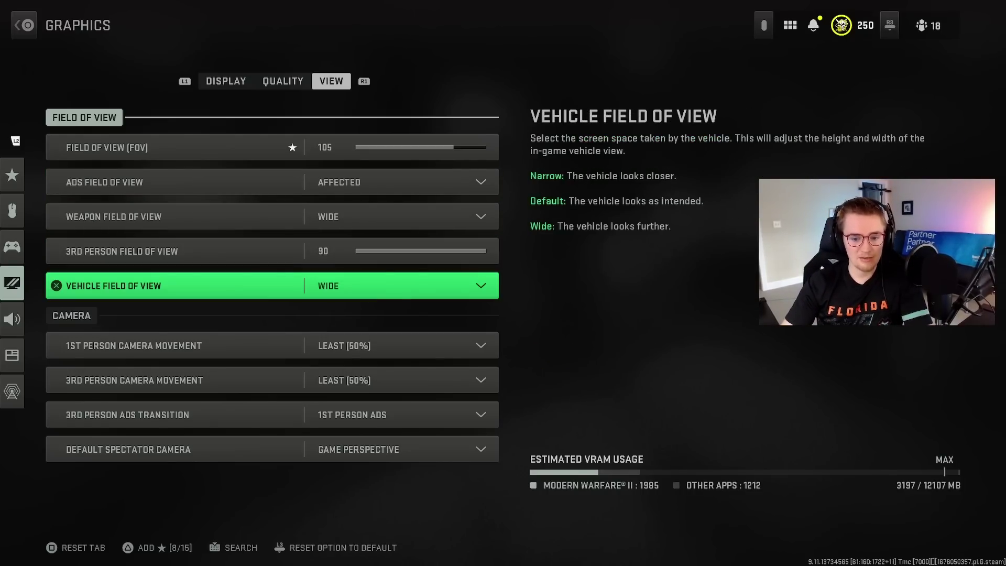
key("Down")
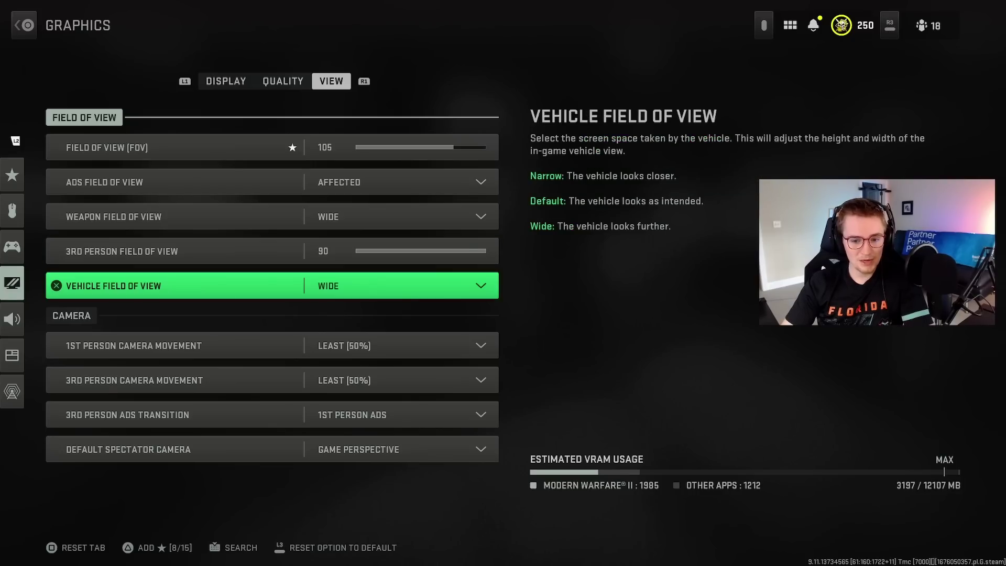
key("Up")
key("Down")
Check the 1st Person Camera Movement options, keep Least (50%), and switch to the Controller settings
key("Down")
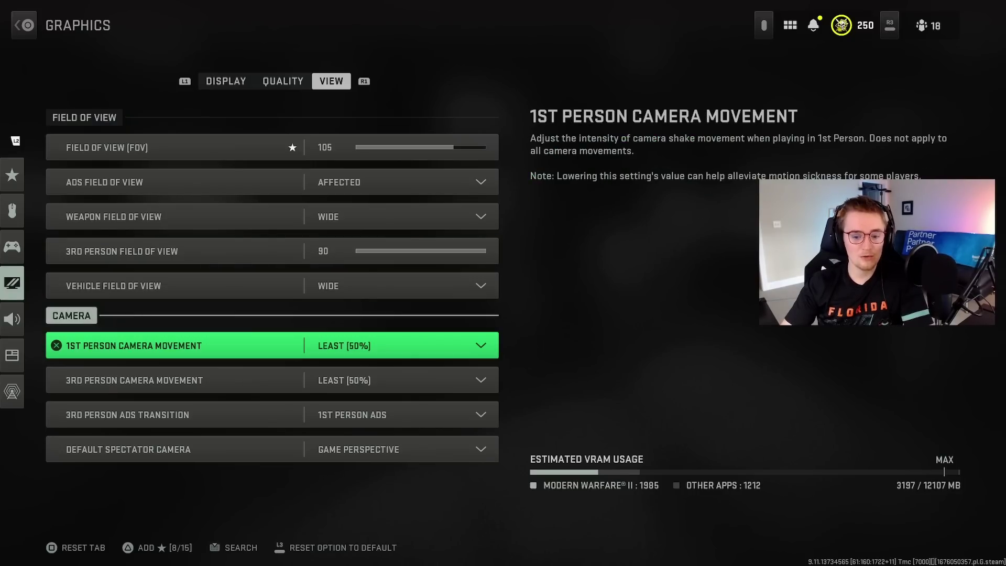
key("Return")
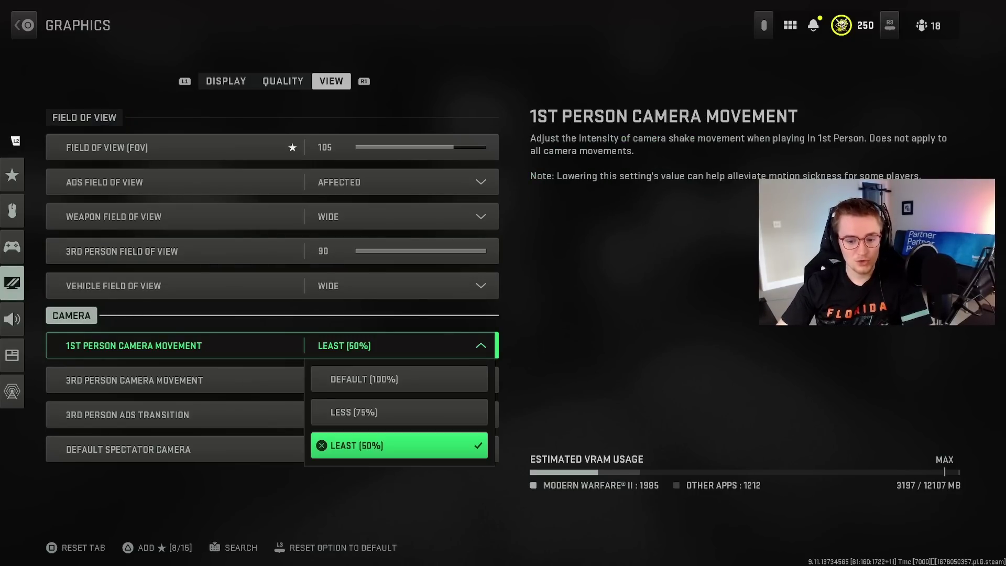
key("Return")
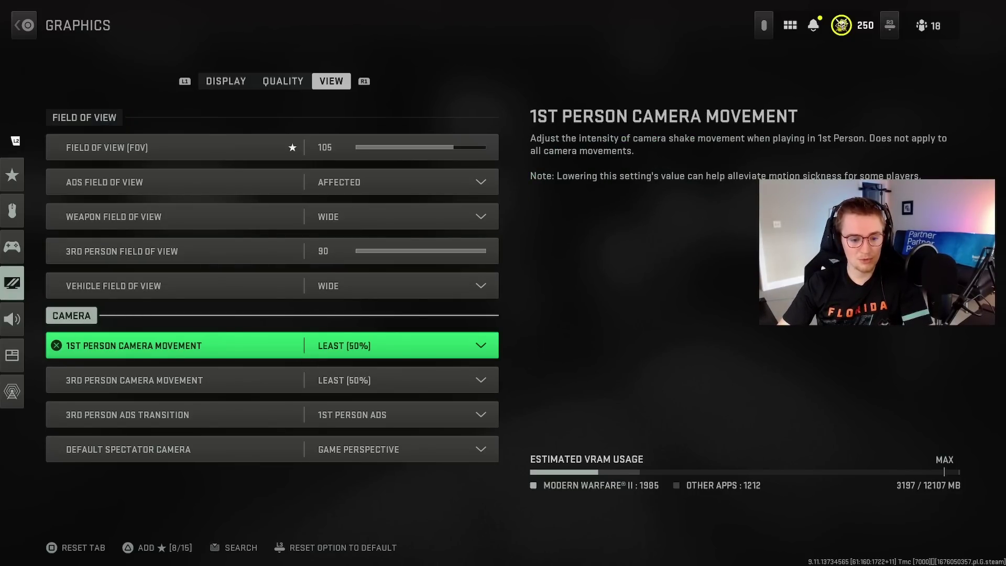
key("Down")
key("Down")
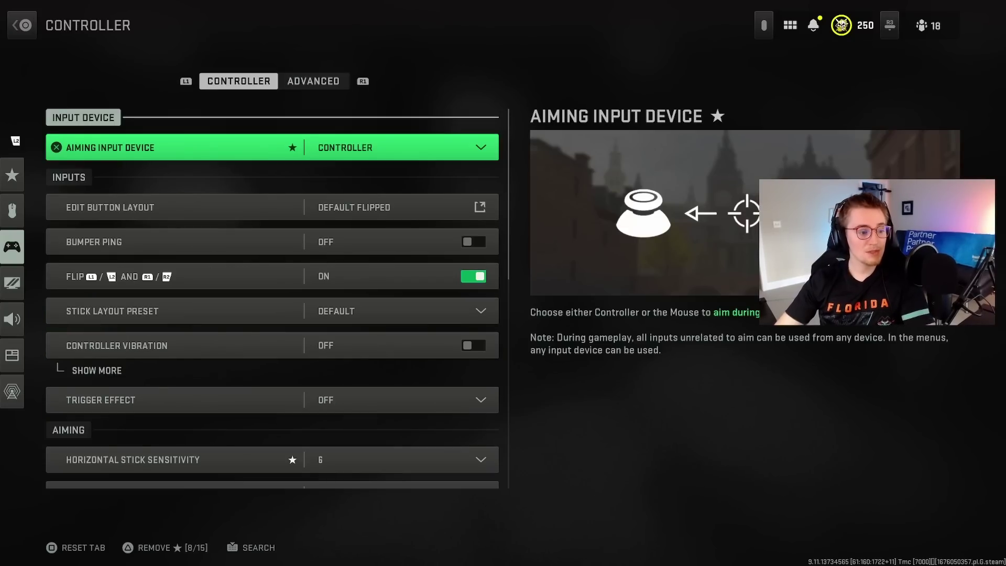
Examine the controller input settings, from the button layout, Bumper Ping and flipped triggers to Stick Layout Preset and Controller Vibration
key("Down")
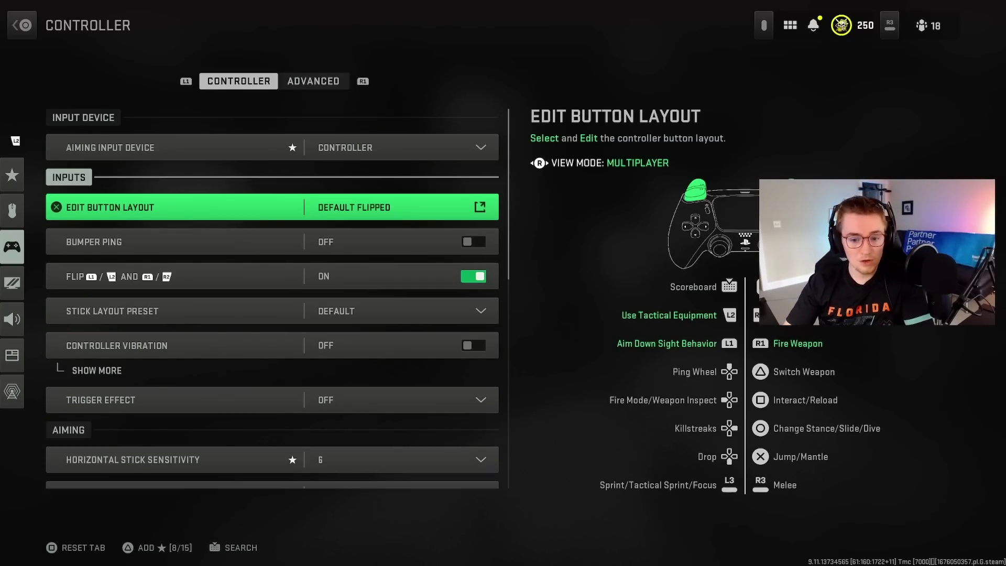
key("Down")
key("Down")
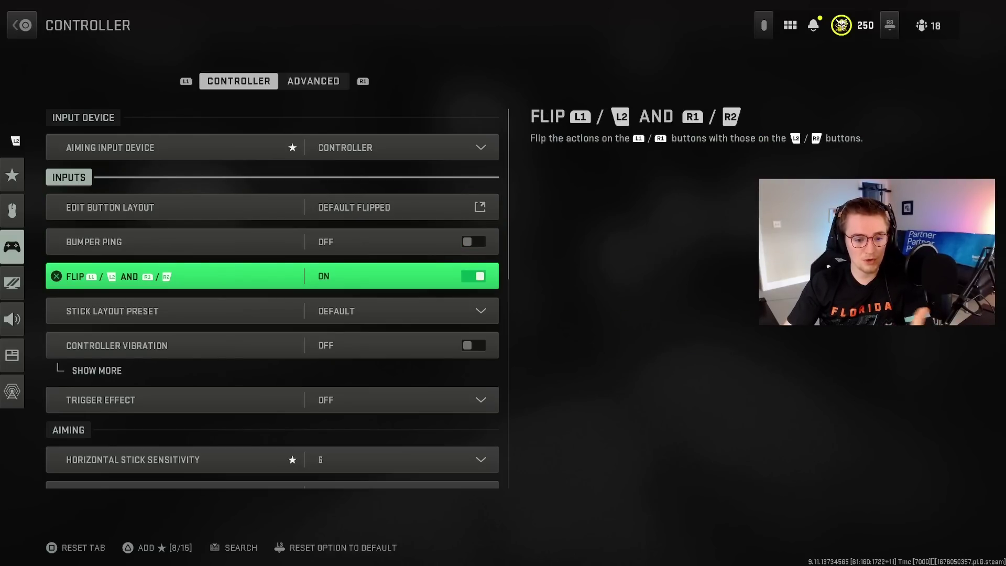
key("Up")
key("Down")
key("Down")
key("Down")
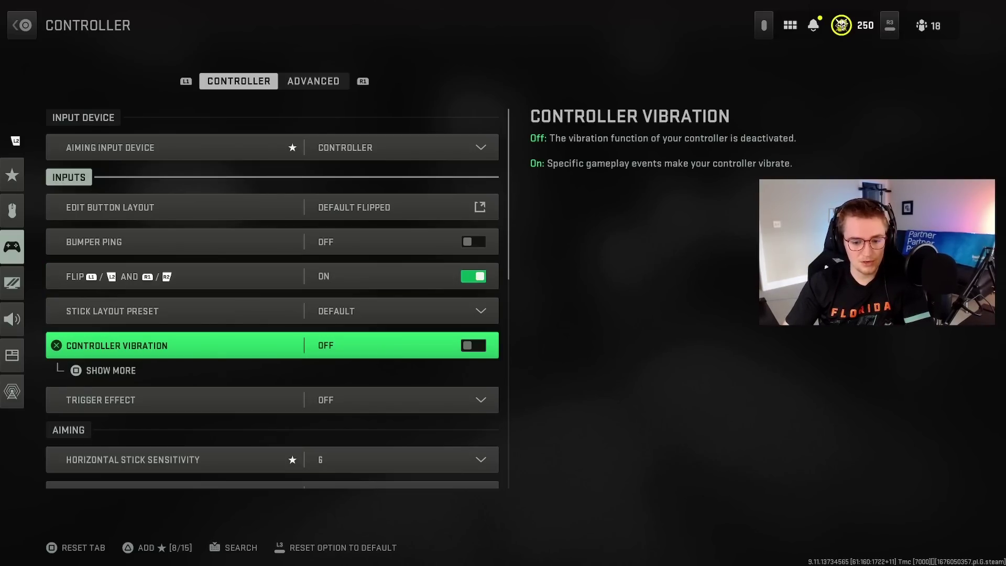
Review the Trigger Effect setting and the horizontal and vertical stick sensitivity values under Aiming
key("Down")
key("Down")
key("Down")
key("Down")
key("Up")
key("Up")
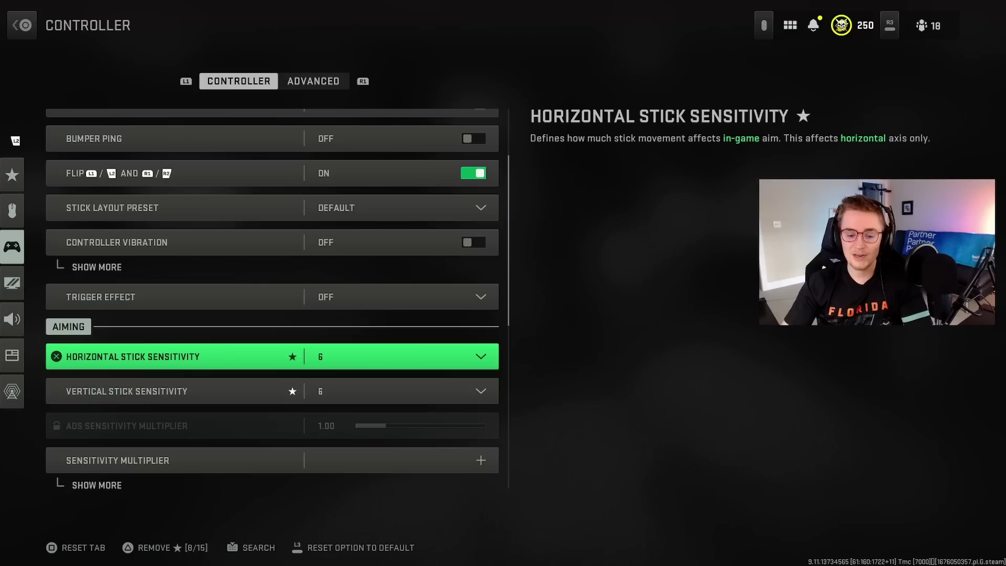
key("Down")
key("Up")
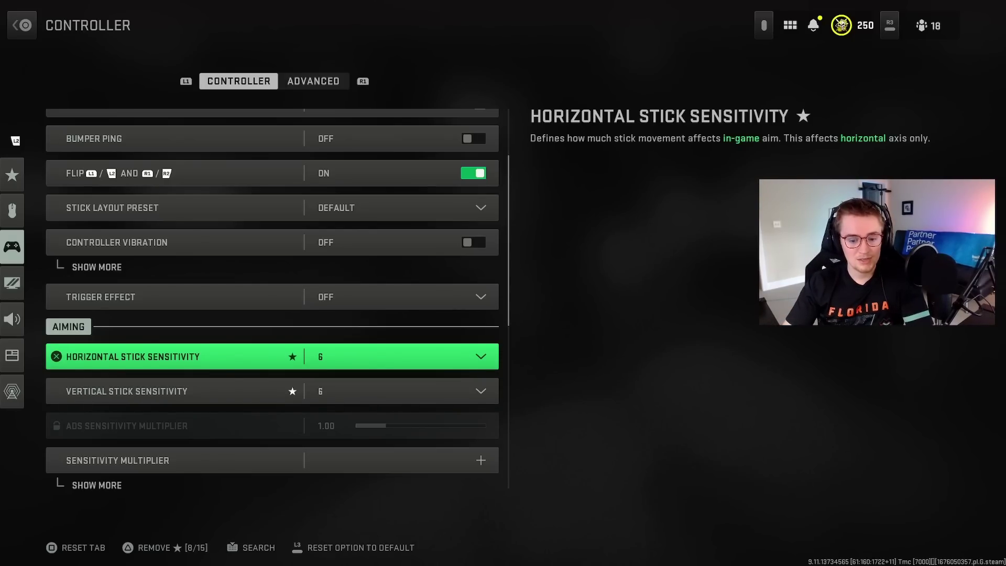
key("Down")
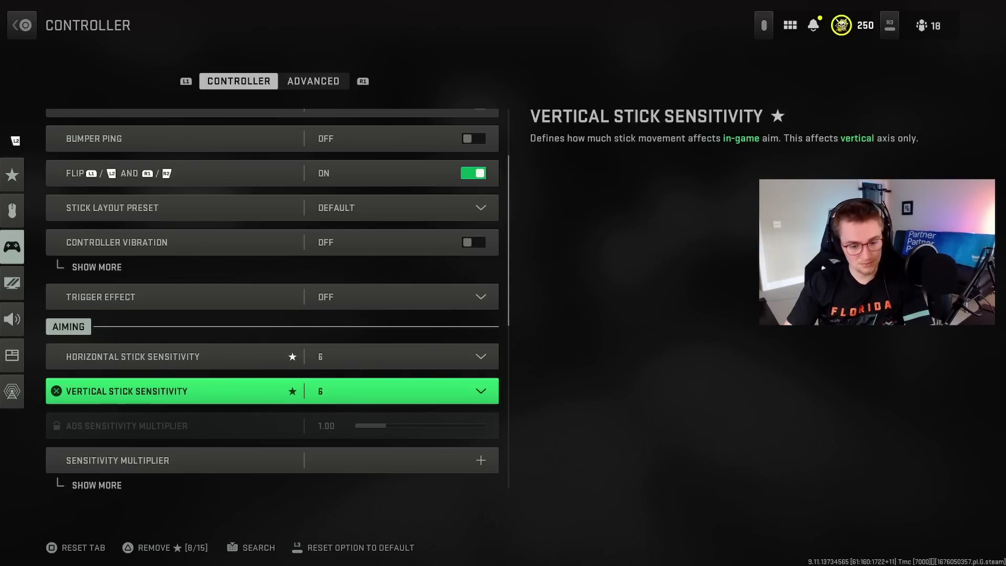
Check the Sensitivity Multiplier and Vertical Aim Axis entries under Aiming
key("Down")
key("Return")
key("Return")
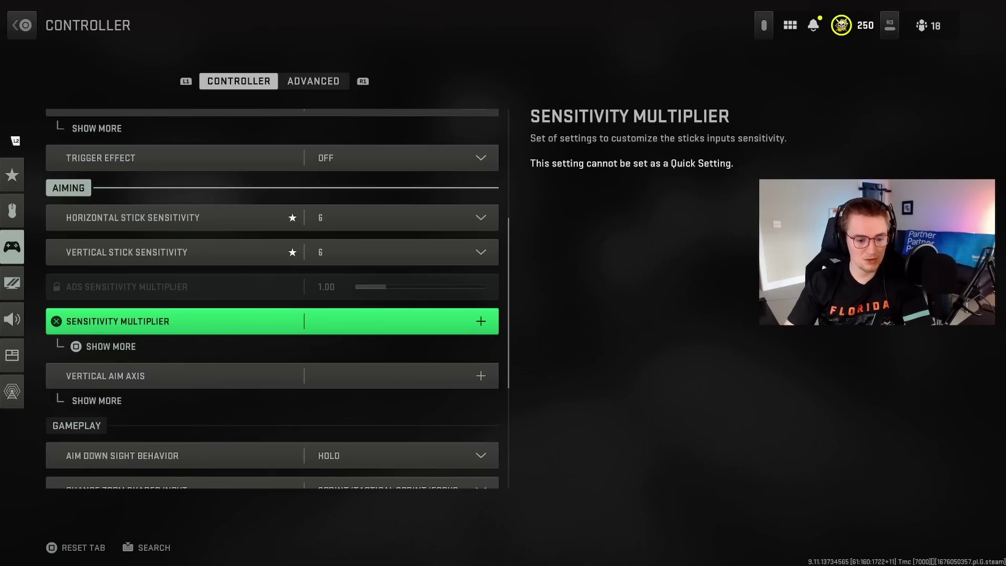
key("Down")
key("Down")
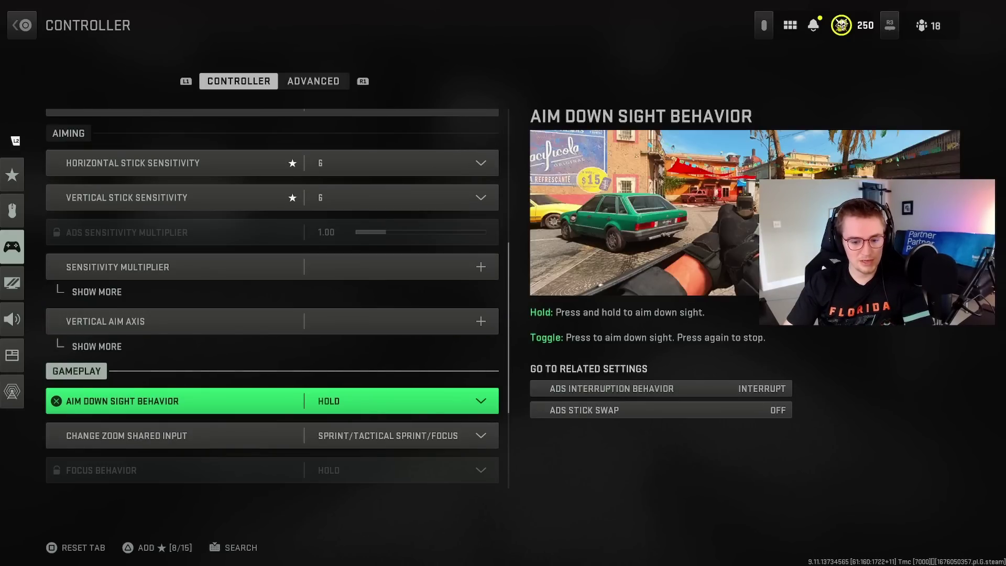
Examine the controller's Gameplay settings, from Aim Down Sight Behavior and Automatic Sprint to Interact/Reload and Armor Plate Behavior
key("Down")
key("Down")
key("Down")
key("Down")
key("Down")
key("Down")
key("Down")
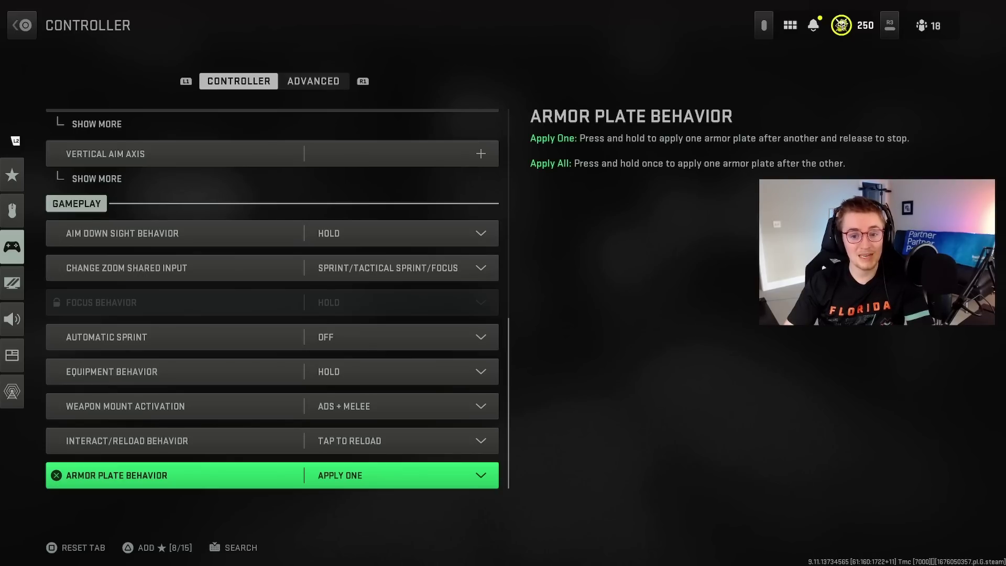
Open the Advanced controller settings and read the Target Aim Assist and Aim Assist Type descriptions
key("e")
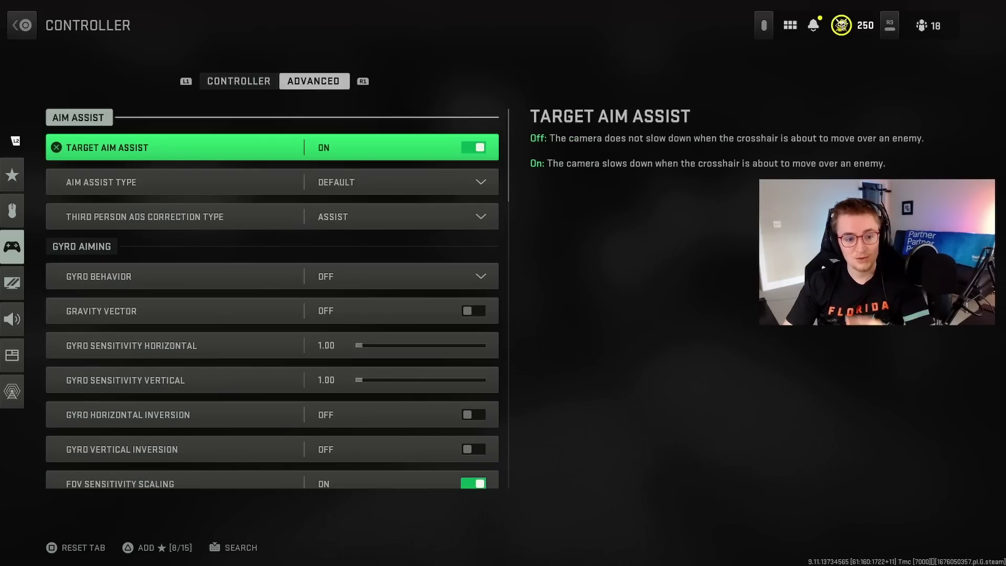
key("Down")
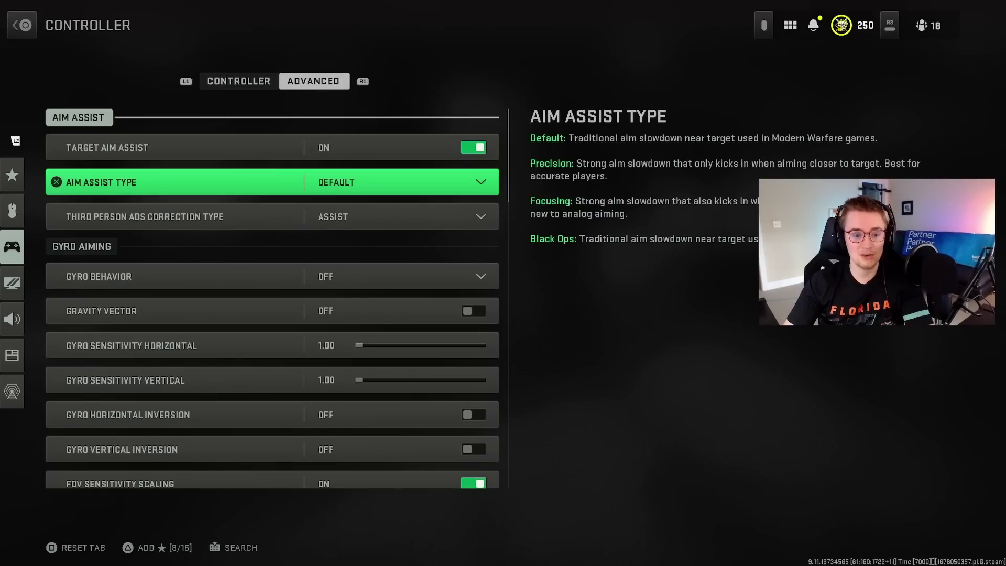
key("Up")
key("Down")
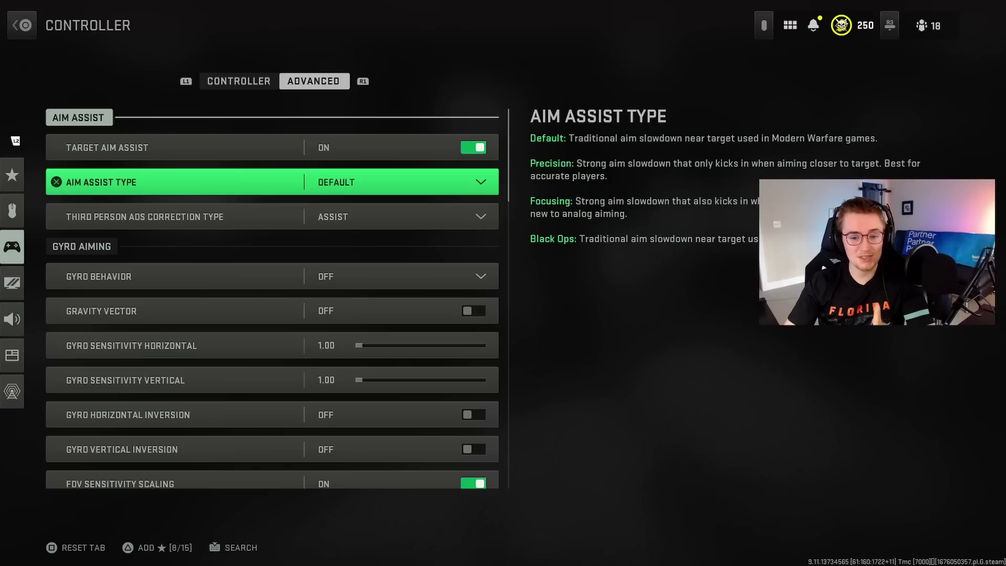
Review the Aim Assist Type options, including Precision, Focusing and Black Ops, and keep Default
key("Return")
key("Down")
key("Down")
key("Down")
key("Up")
key("Up")
key("Up")
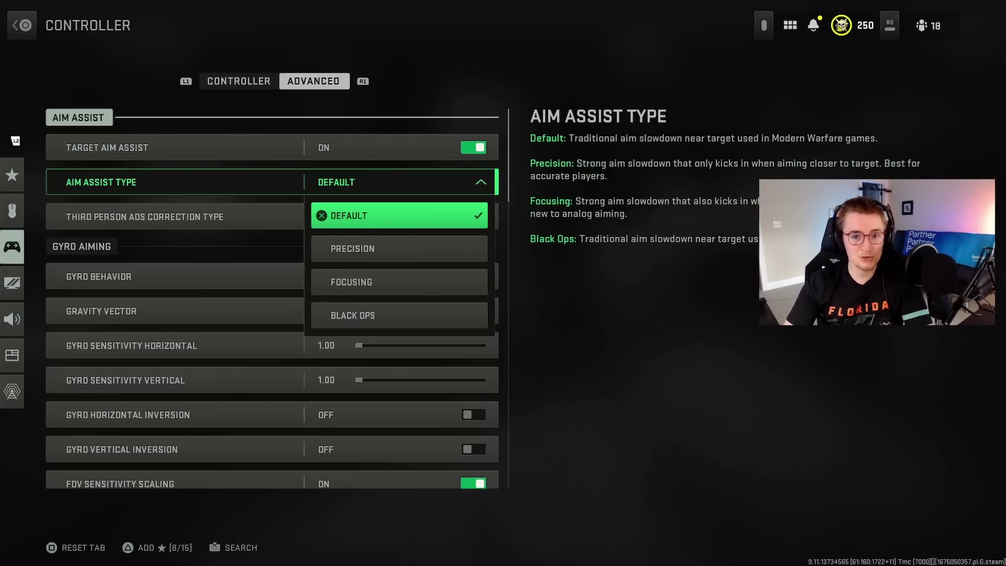
key("Return")
Examine the Gyro Aiming settings and the Aim Response Curve Type options, keeping the curve on Dynamic
key("Down")
key("Down")
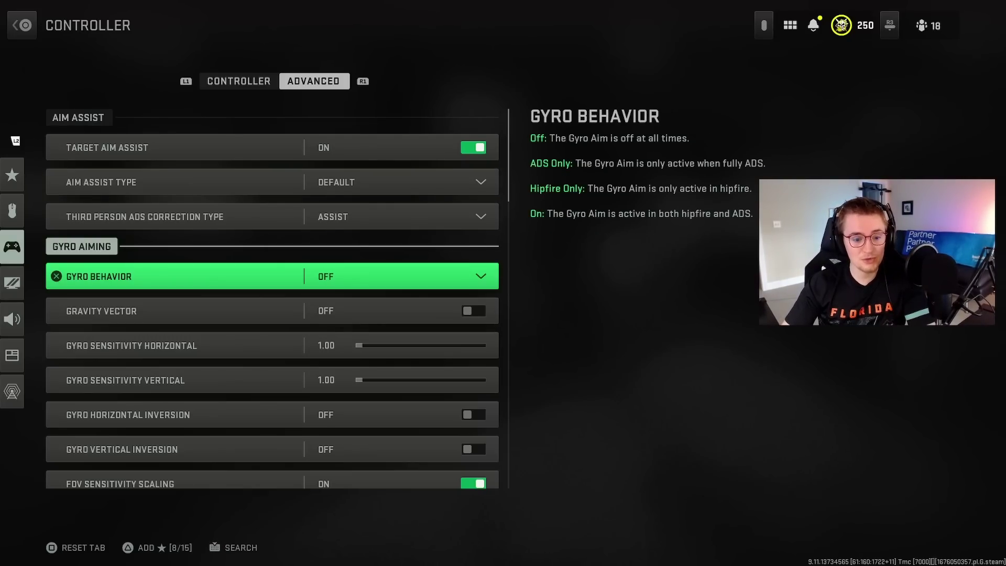
key("Down")
key("Up")
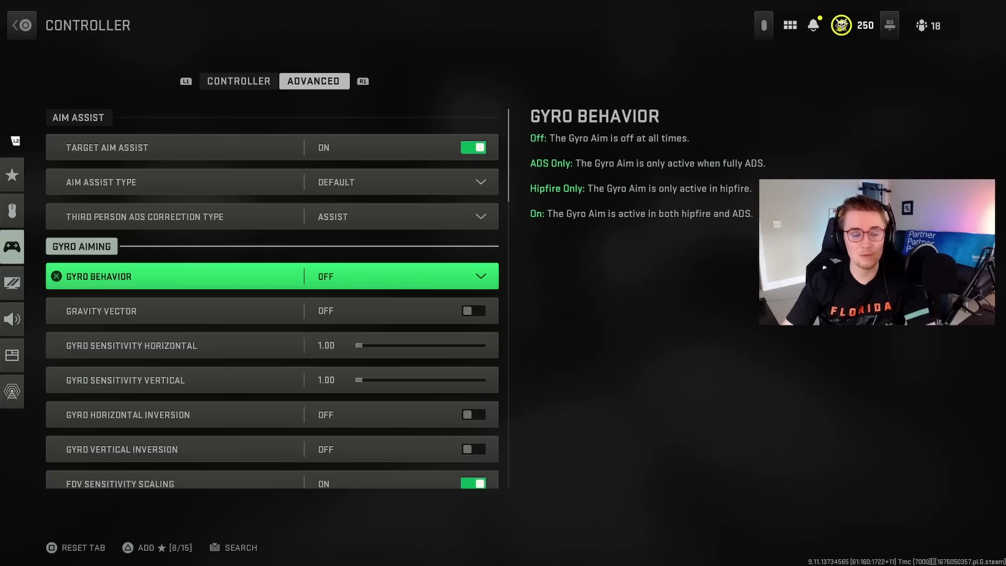
key("Down")
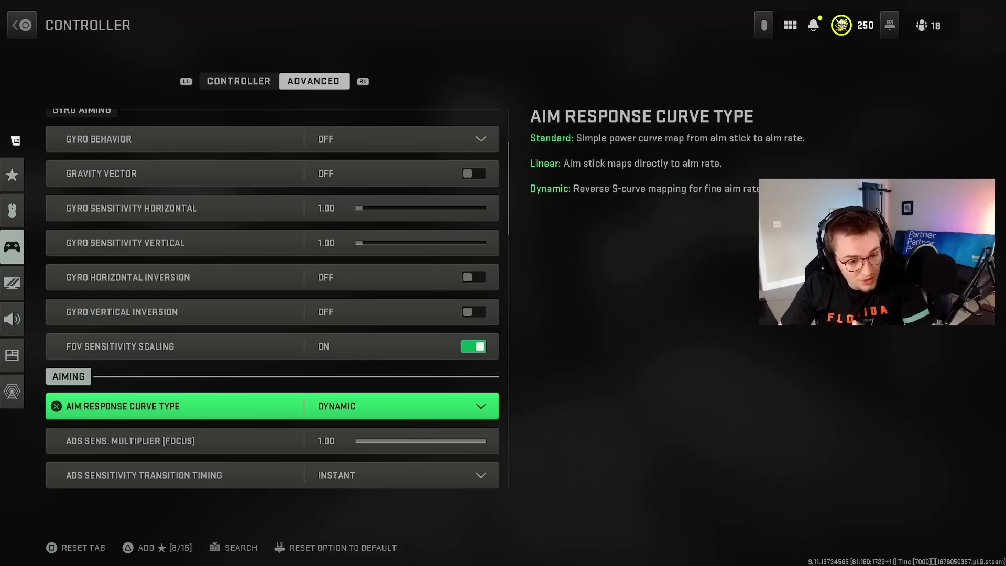
key("Return")
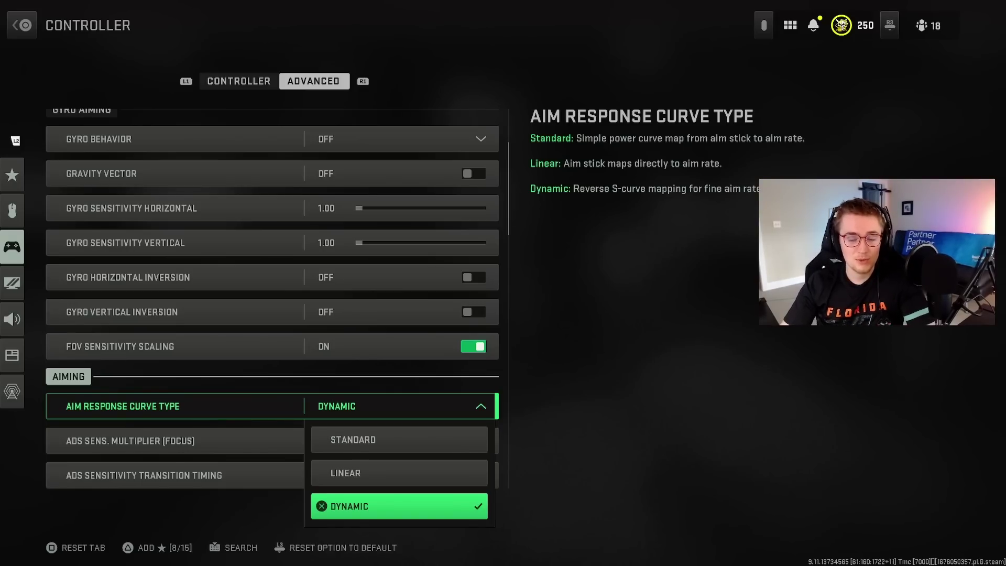
key("Return")
Expand the Custom Sensitivity Per Zoom settings to show the ADS sensitivity multiplier for each zoom level
key("Down")
key("Down")
key("Down")
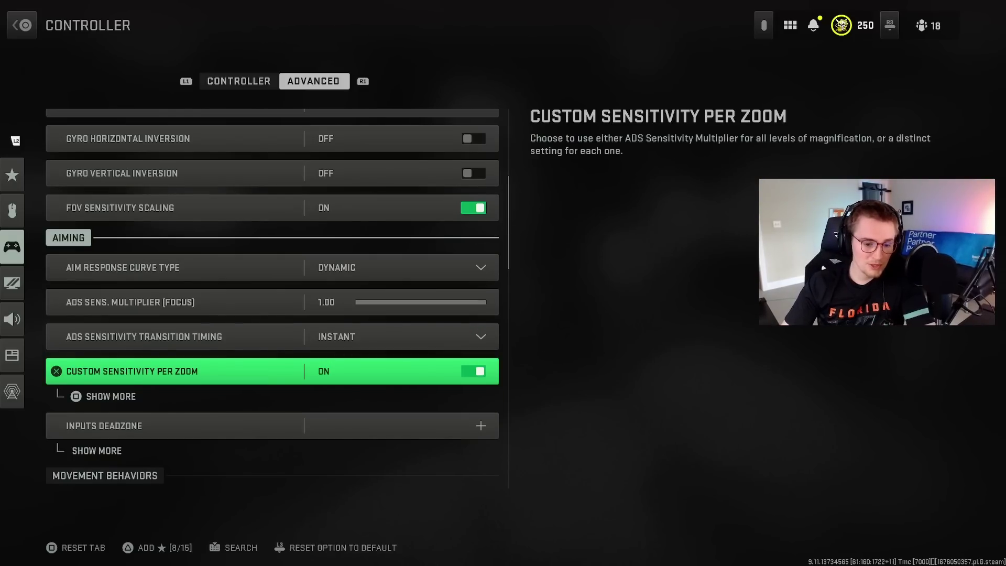
key("f")
key("Down")
key("Down")
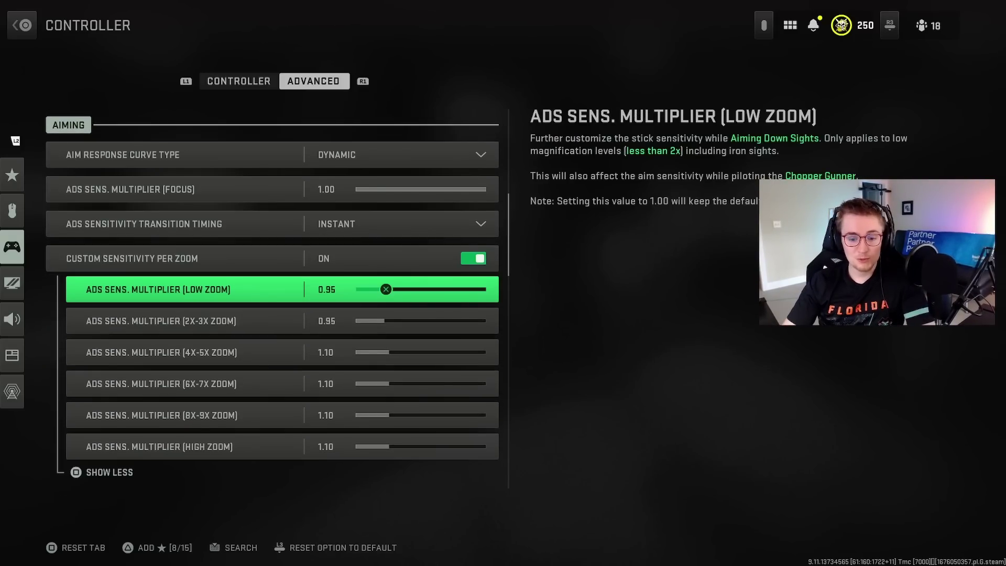
Compare the ADS sensitivity multipliers from low zoom and 2x-3x zoom up to high zoom
key("Up")
key("Down")
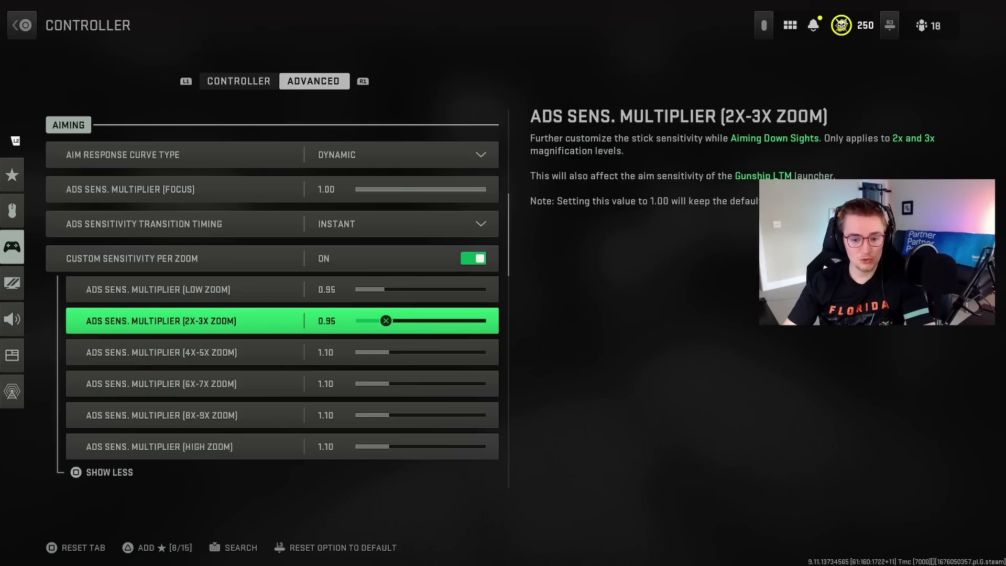
key("Up")
key("Down")
key("Down")
key("Down")
key("Down")
key("Down")
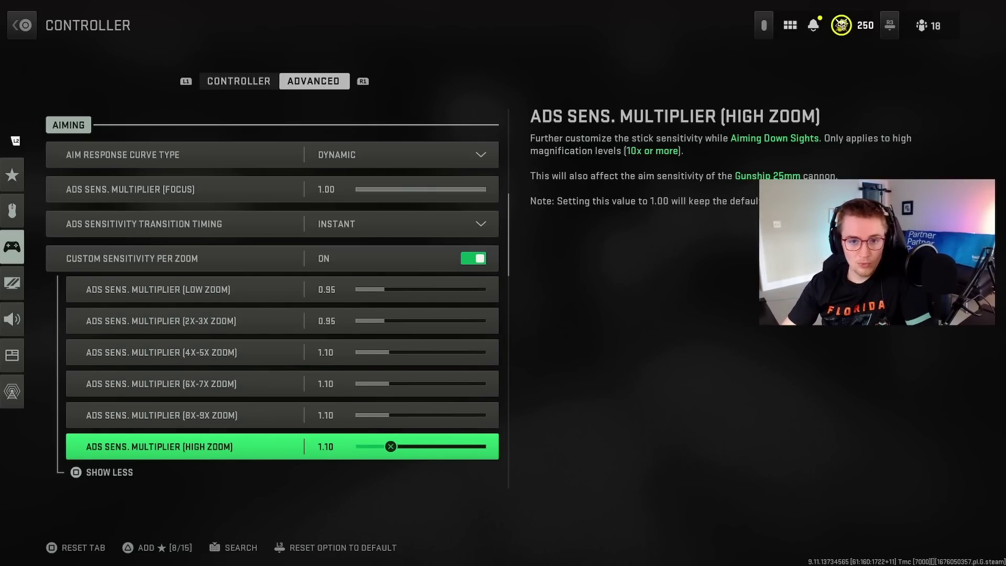
Expand Inputs Deadzone and examine the minimum and maximum values for the left and right sticks
key("Down")
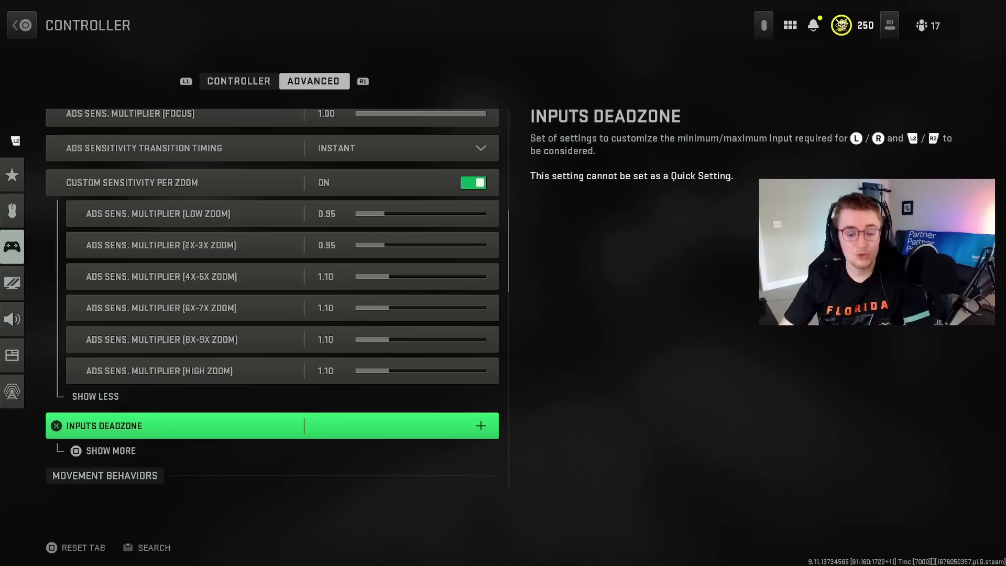
key("Return")
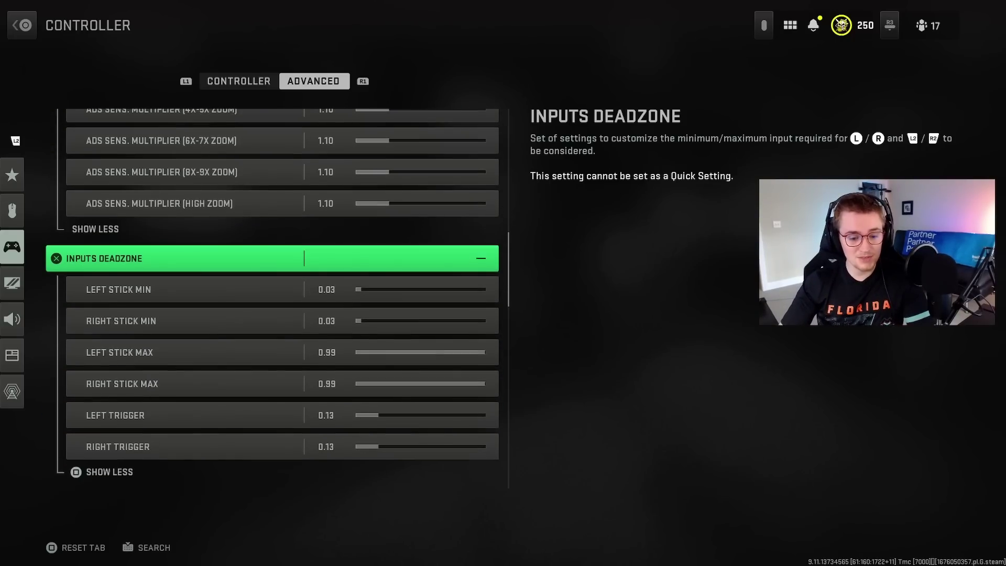
key("Down")
key("Down")
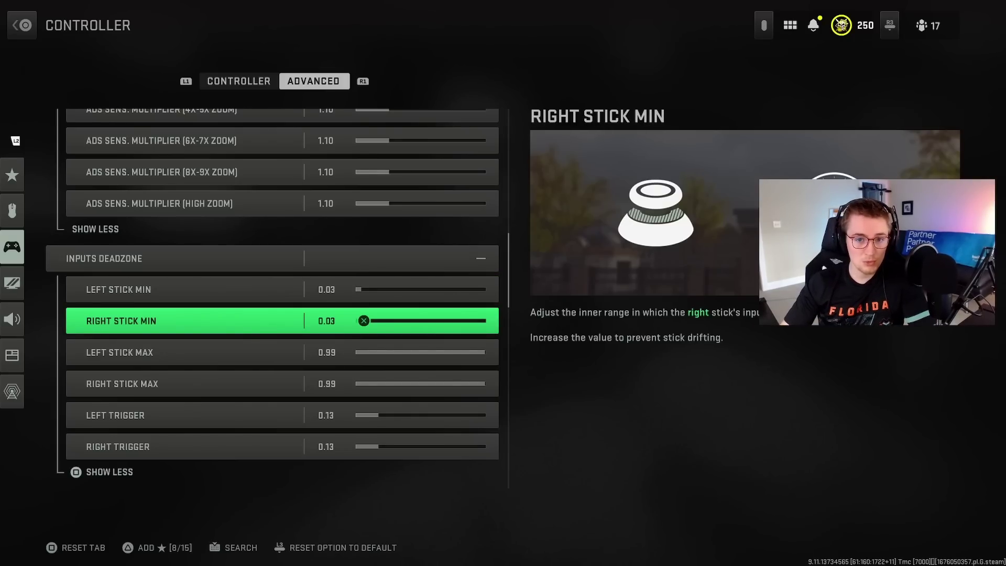
key("Down")
key("Down")
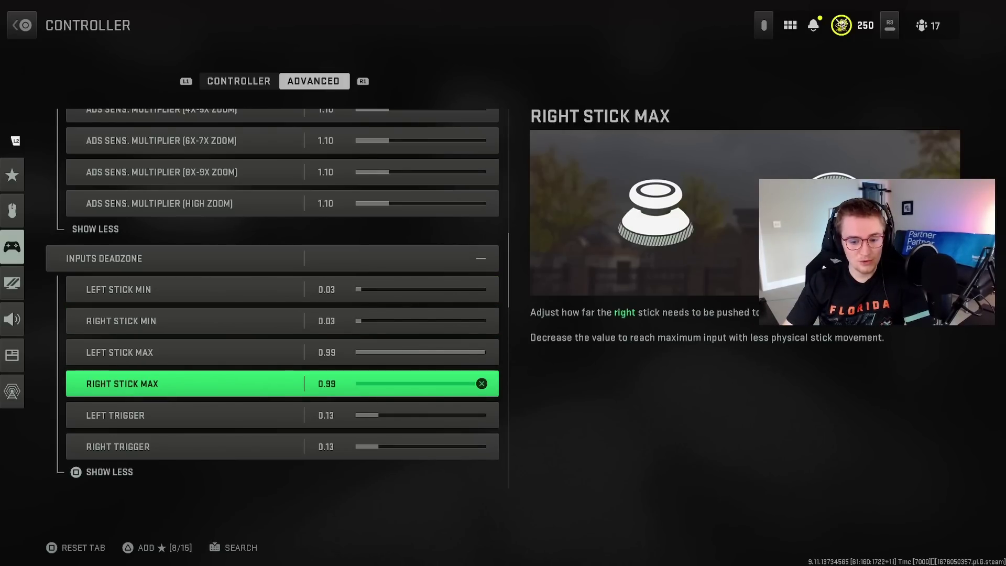
key("Up")
key("Up")
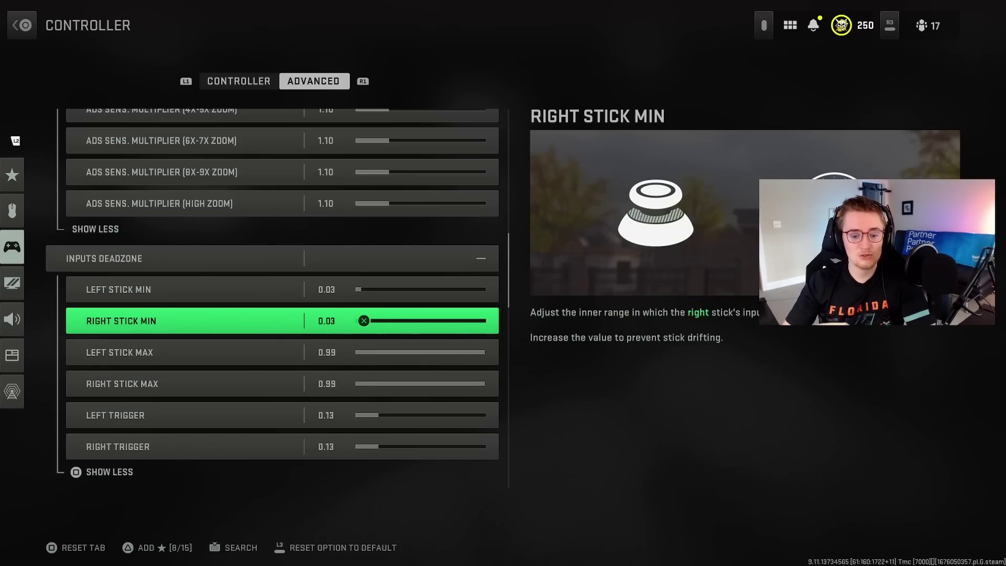
key("Right")
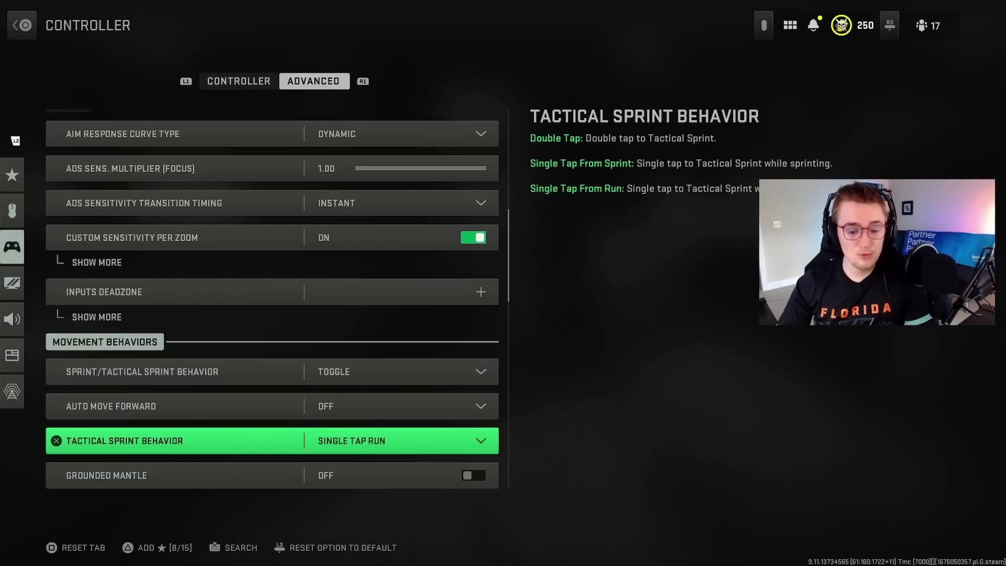
Review the Tactical Sprint Behavior options, keep Single Tap Run, and examine the grounded, airborne and ground mantle settings
key("Return")
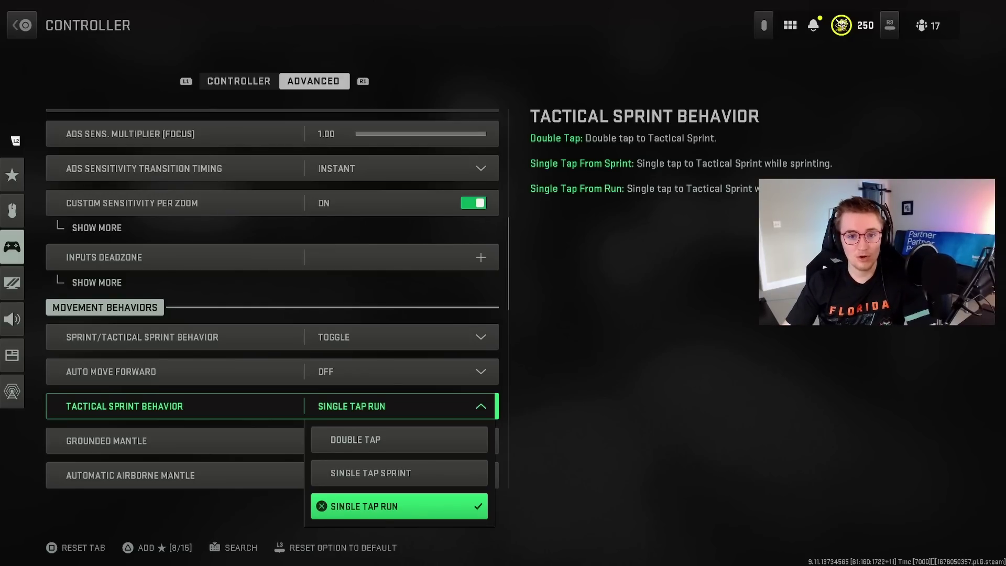
key("Return")
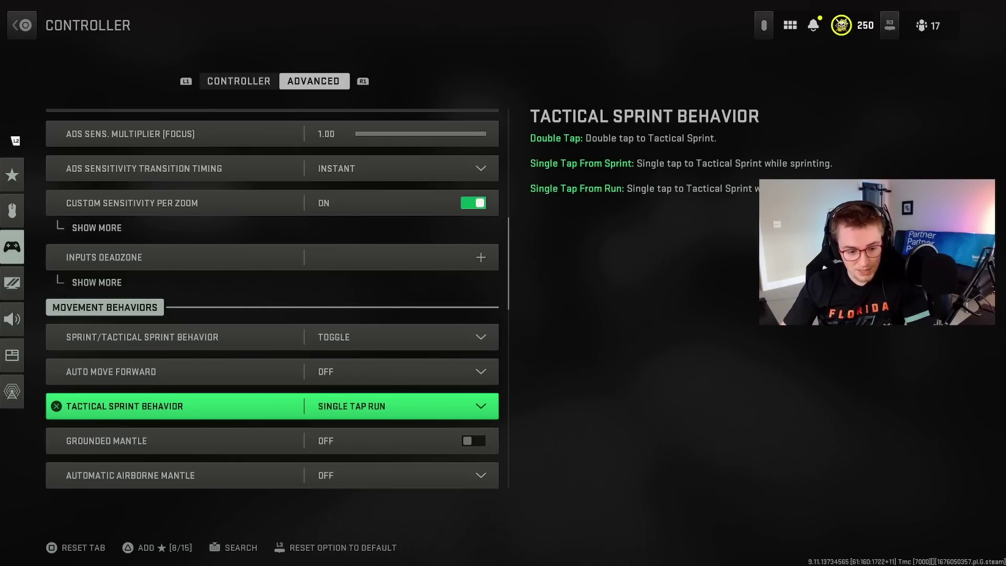
key("Down")
key("Down")
key("Down")
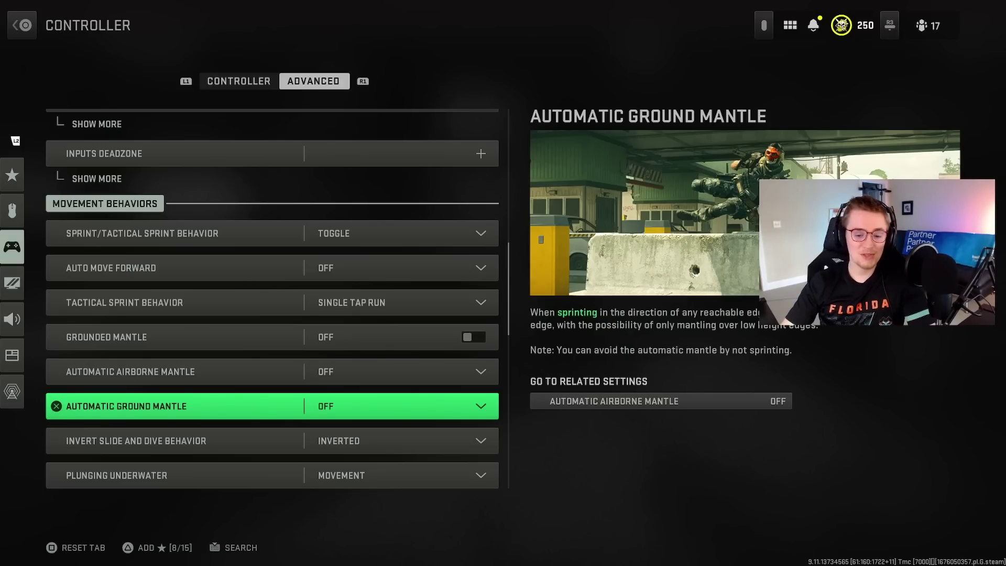
key("Up")
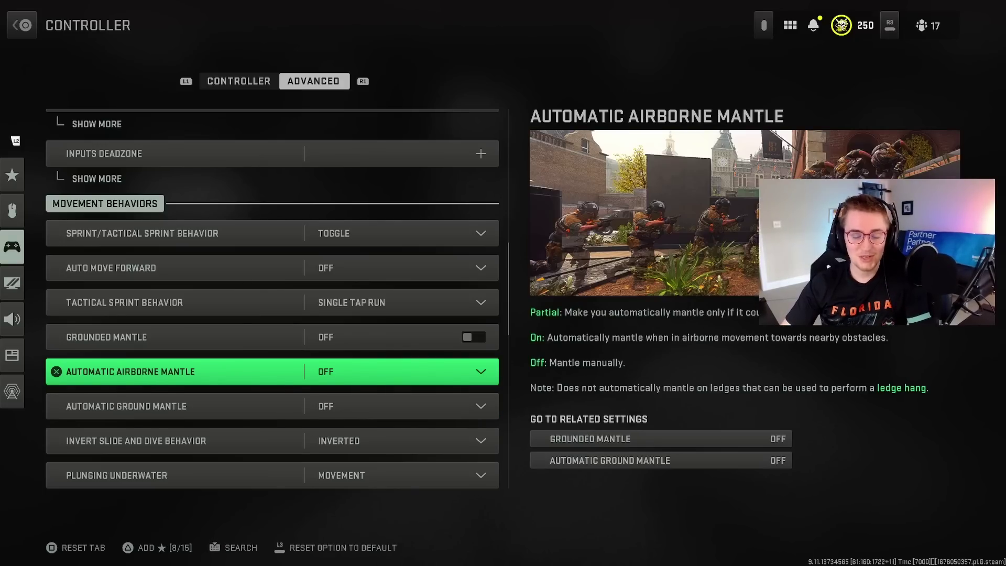
key("Down")
key("Up")
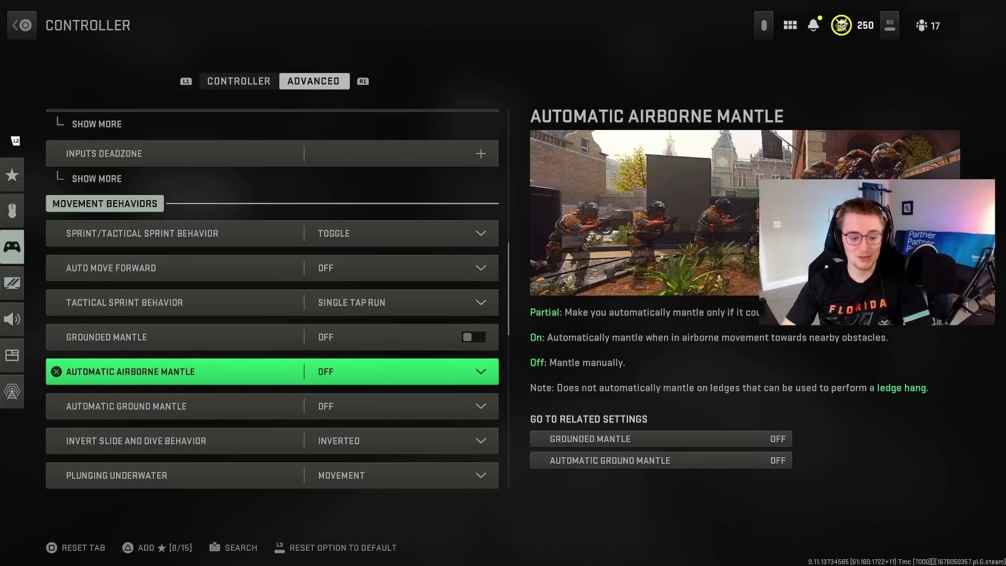
key("Down")
key("Down")
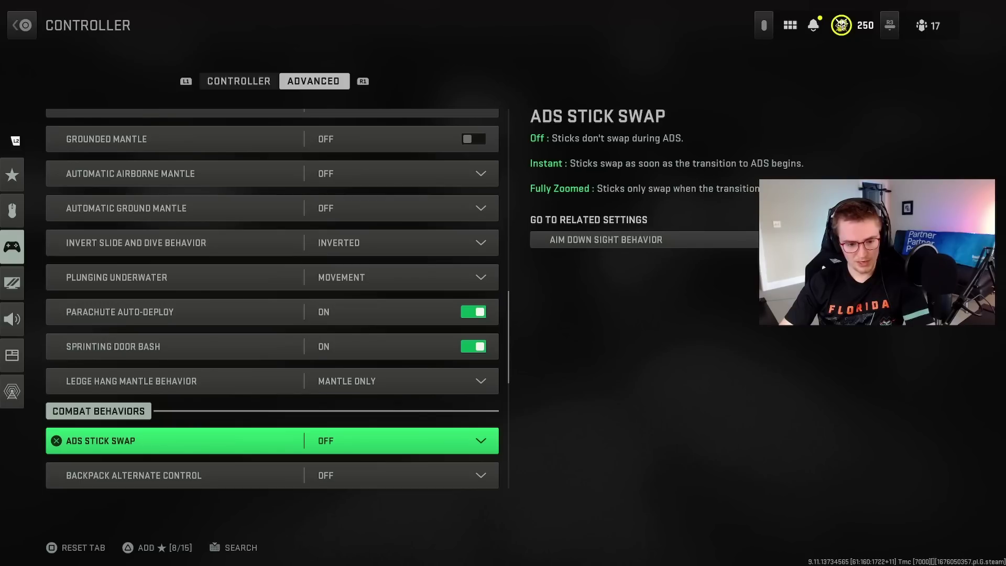
Examine the Combat Behaviors settings, from ADS Stick Swap and ADS Interruption Behavior to Depleted Ammo Weapon Switch and Quick C4 Detonation
key("Down")
key("Down")
key("Down")
key("Down")
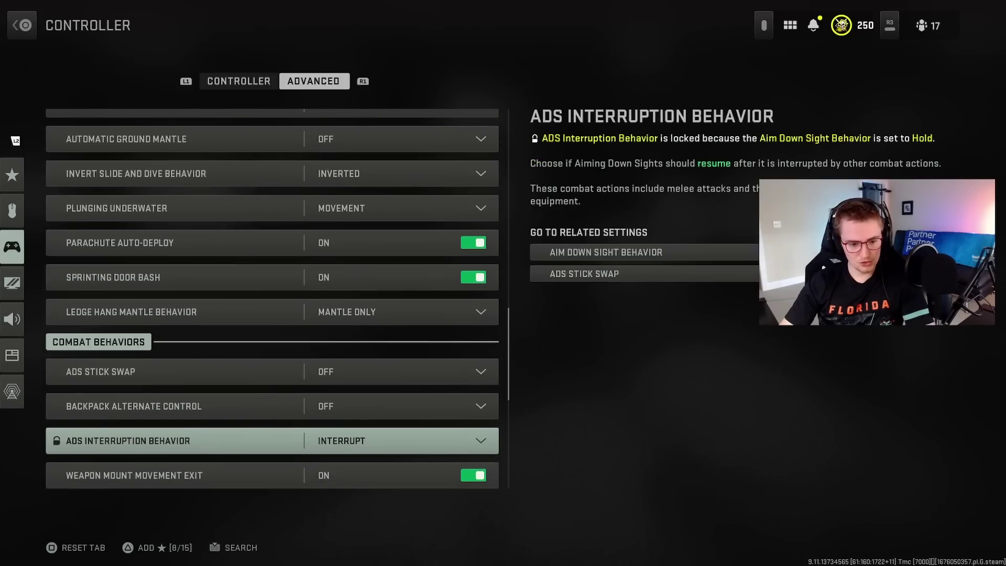
key("Down")
key("Down")
key("Down")
key("Down")
key("Down")
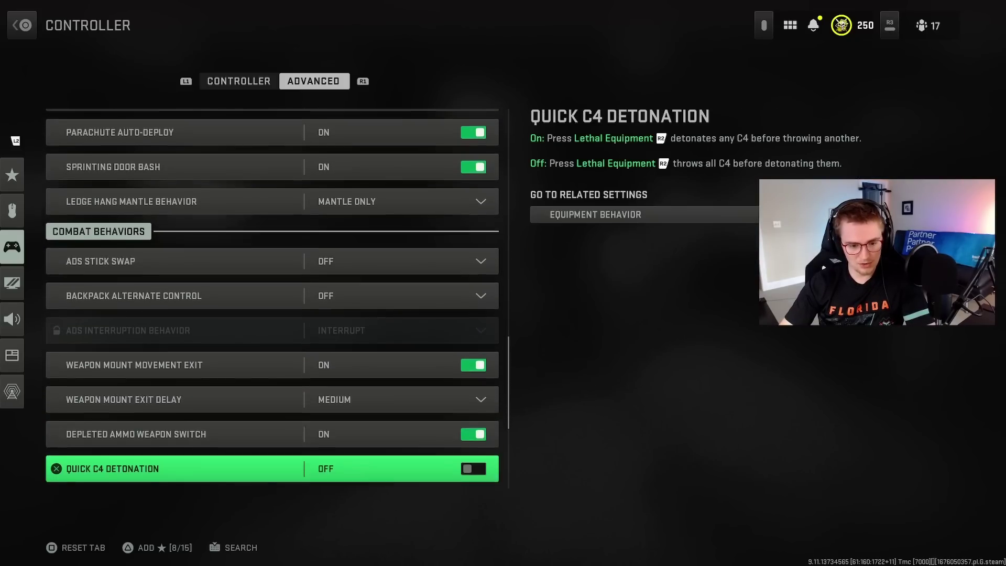
key("Down")
key("Down")
key("Down")
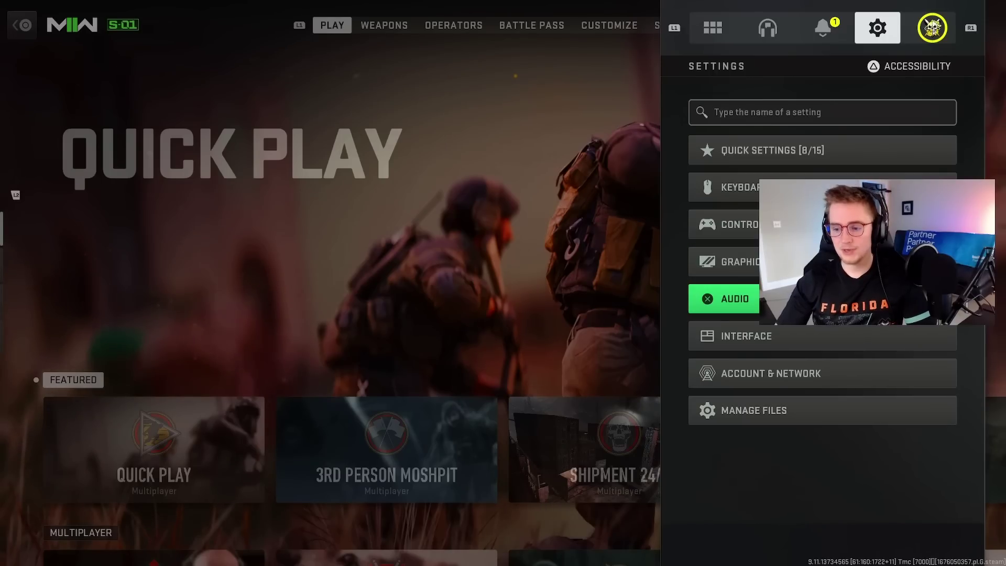
Open the game's Audio settings, switch to Windows Sound, and enable Loudness Equalization for the default Headset Earphone playback device
key("Return")
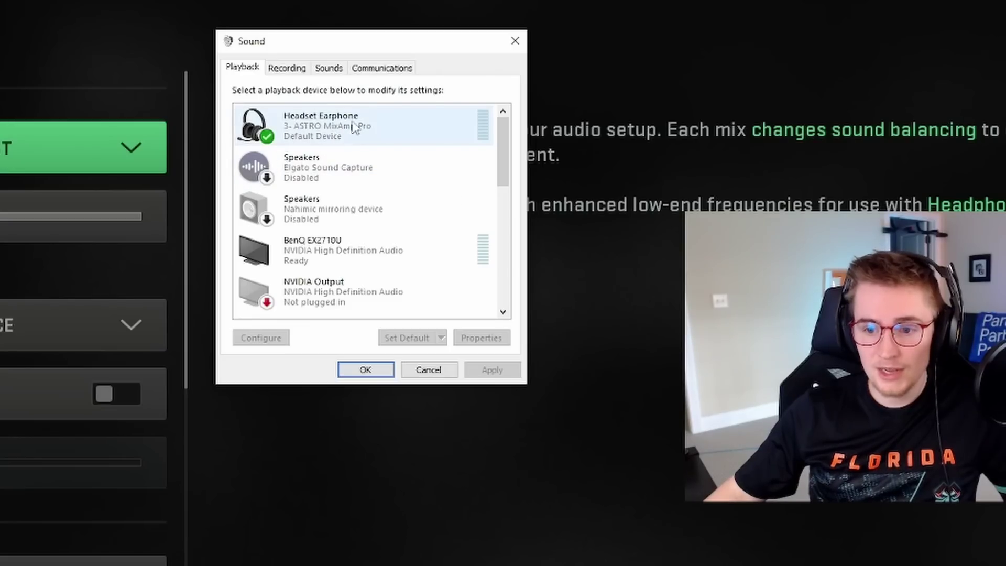
left_click(583, 141)
left_click(472, 338)
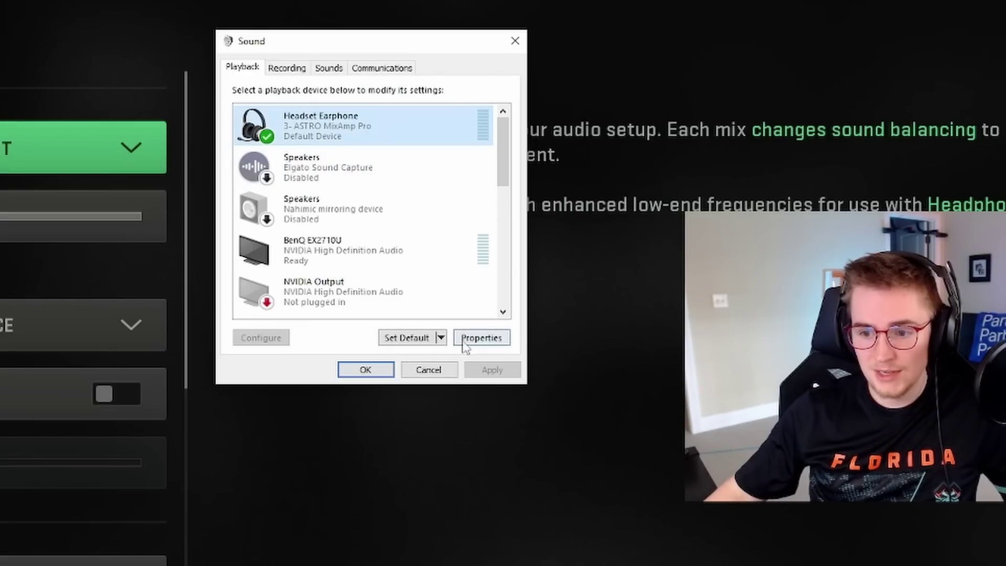
left_click(347, 100)
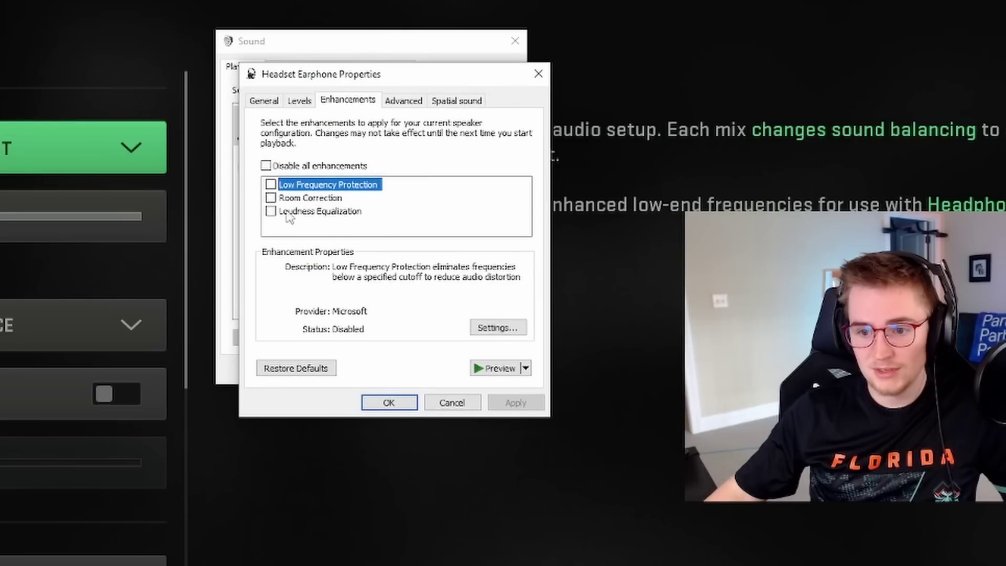
left_click(271, 211)
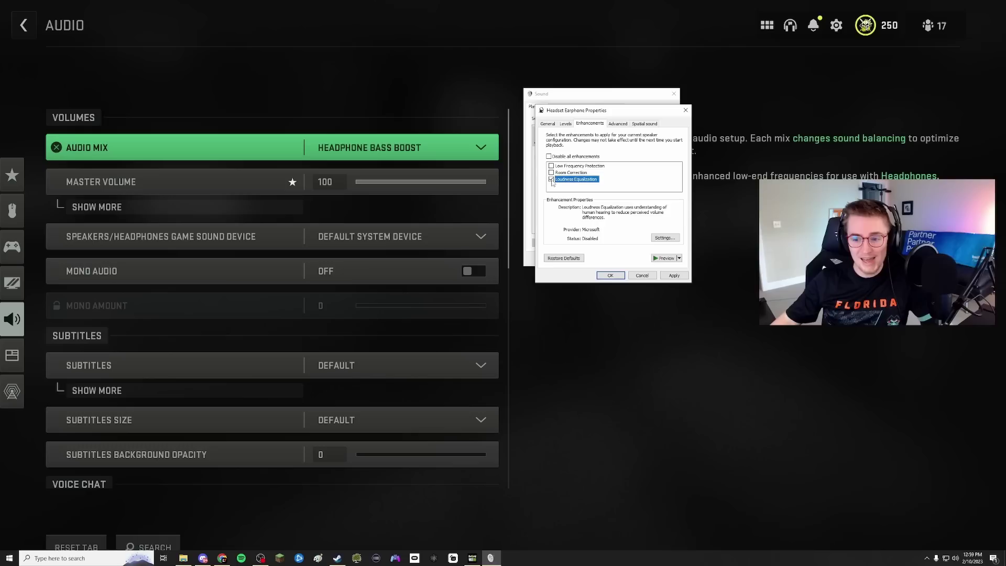
left_click(609, 275)
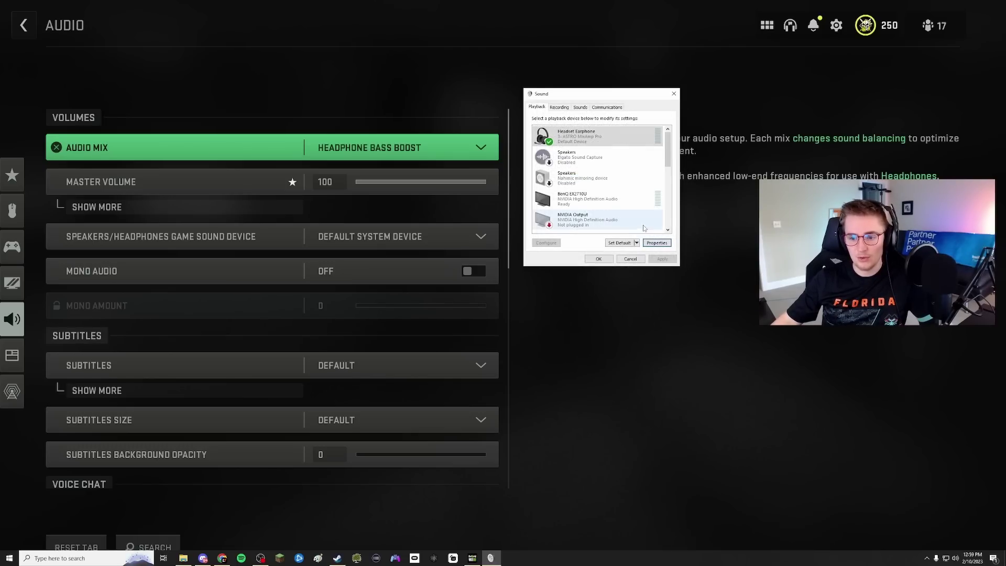
Leave the Windows Sound settings, return to the game's Audio settings, and expand the individual volume levels under Master Volume
left_click(622, 262)
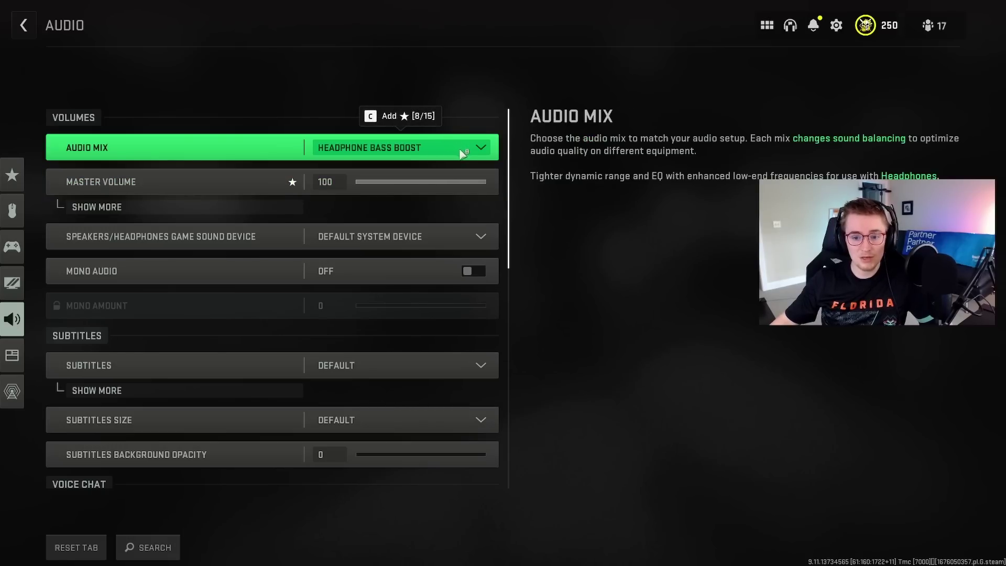
left_click(236, 206)
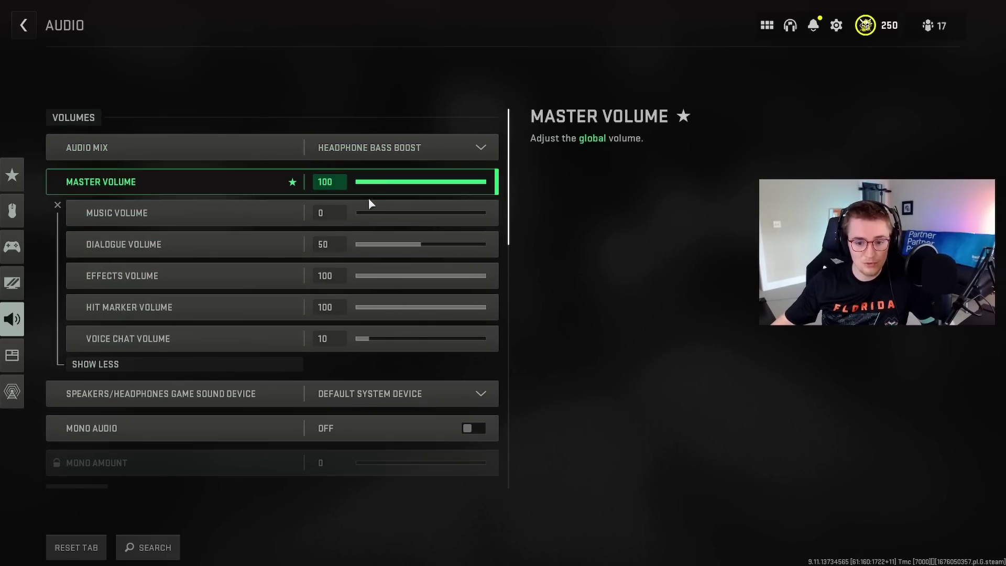
key("Up")
key("Up")
key("Up")
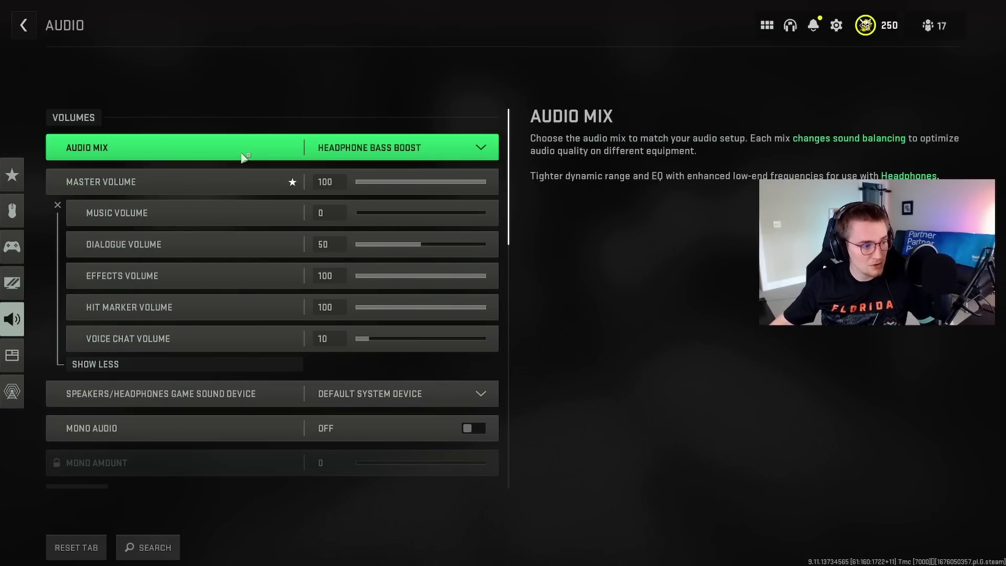
Examine the Volumes settings from Audio Mix and the individual volume levels to the game sound device and Mono Audio
key("Down")
key("Down")
key("Down")
key("Down")
key("Down")
key("Down")
key("Down")
key("Down")
key("Down")
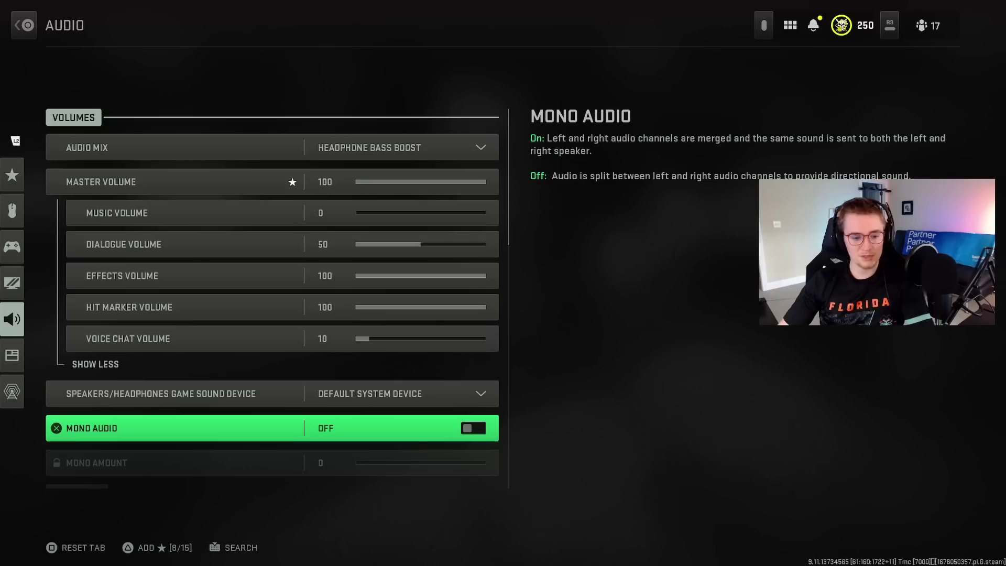
key("Down")
key("Up")
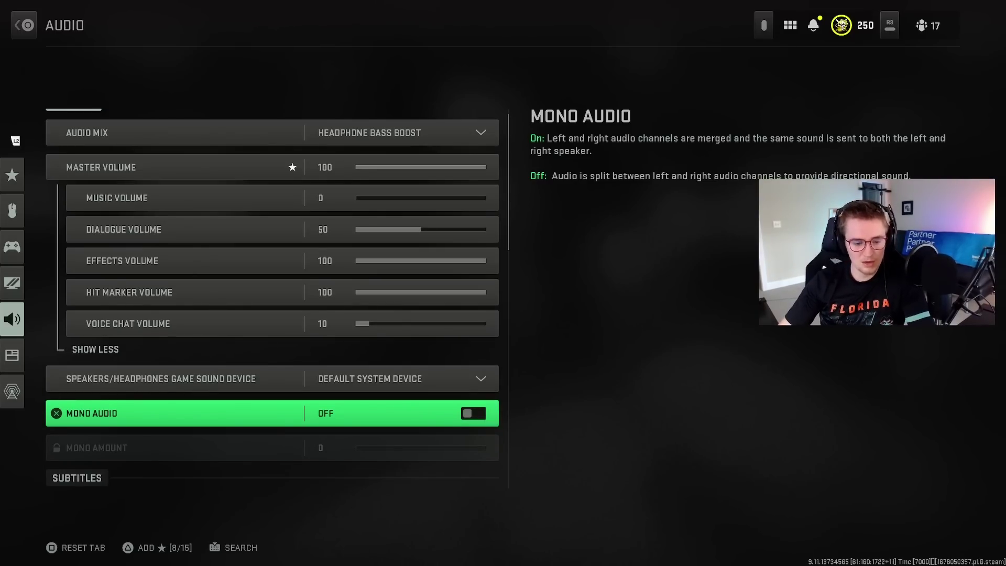
Examine the Subtitles, Voice Chat and Microphone settings, from Subtitles Background Opacity to Microphone Input Device
key("Down")
key("Down")
key("Down")
key("Down")
key("Down")
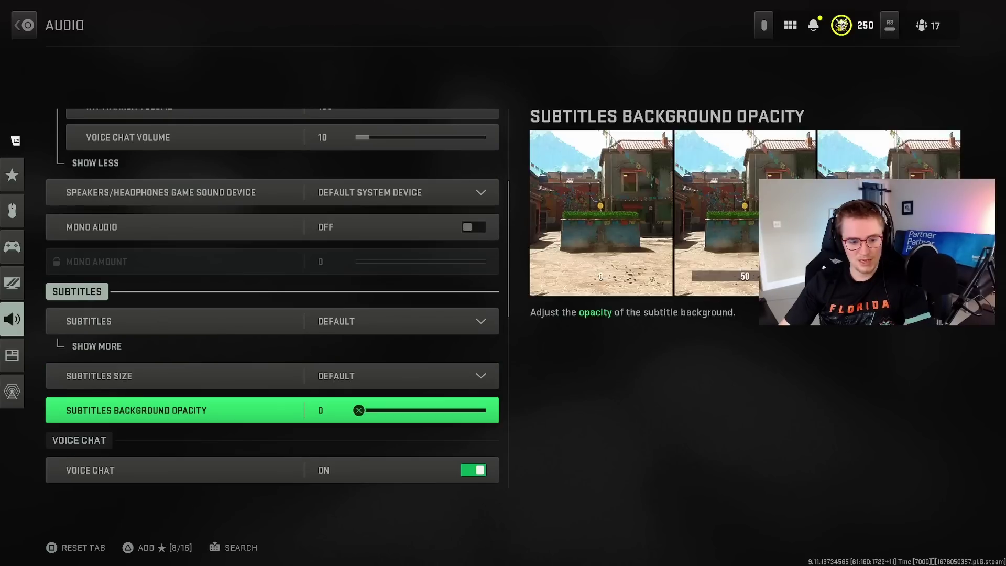
key("Down")
key("Down")
key("Down")
key("Down")
key("Down")
key("Down")
key("Down")
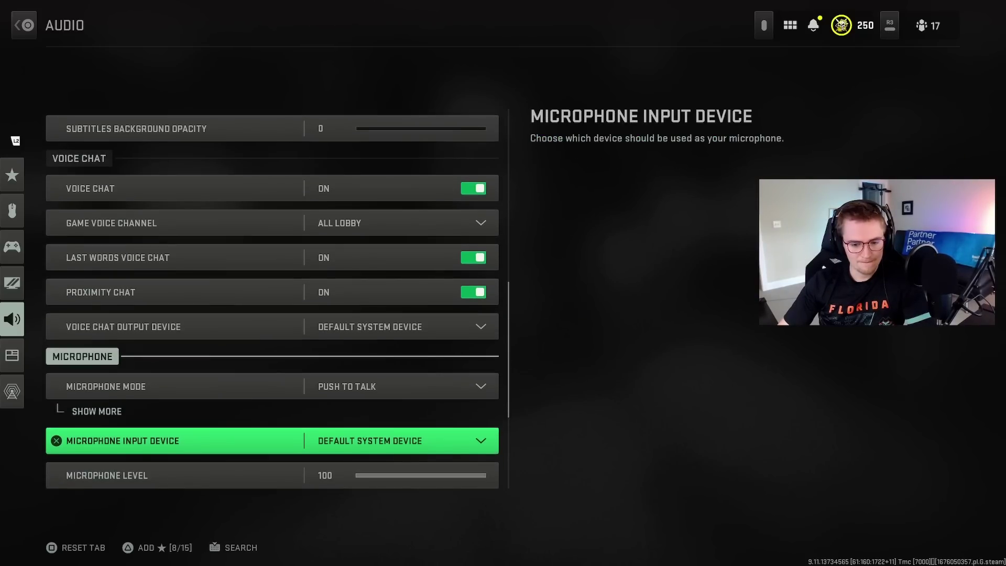
Examine the microphone level and Audio Advanced Settings, including Hit Marker Sound Effects, Mute Game When Minimized and Reduce Tinnitus Sound
key("Down")
key("Down")
key("Down")
key("Down")
key("Down")
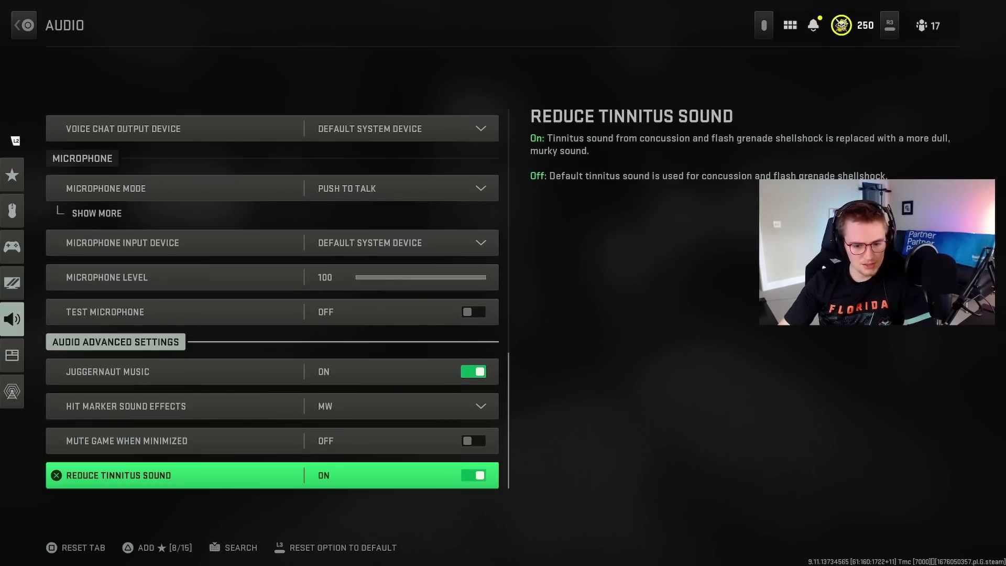
key("Down")
key("Up")
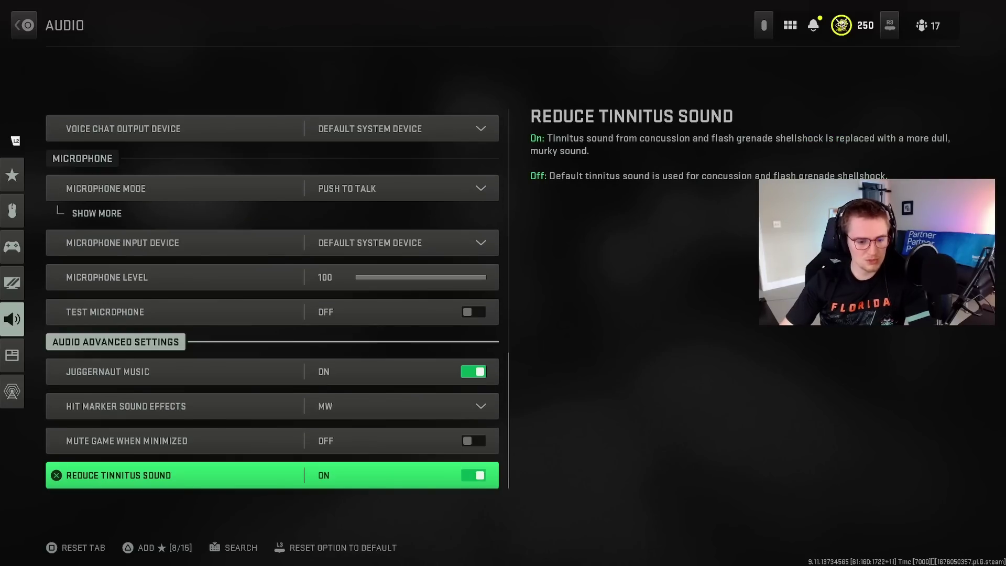